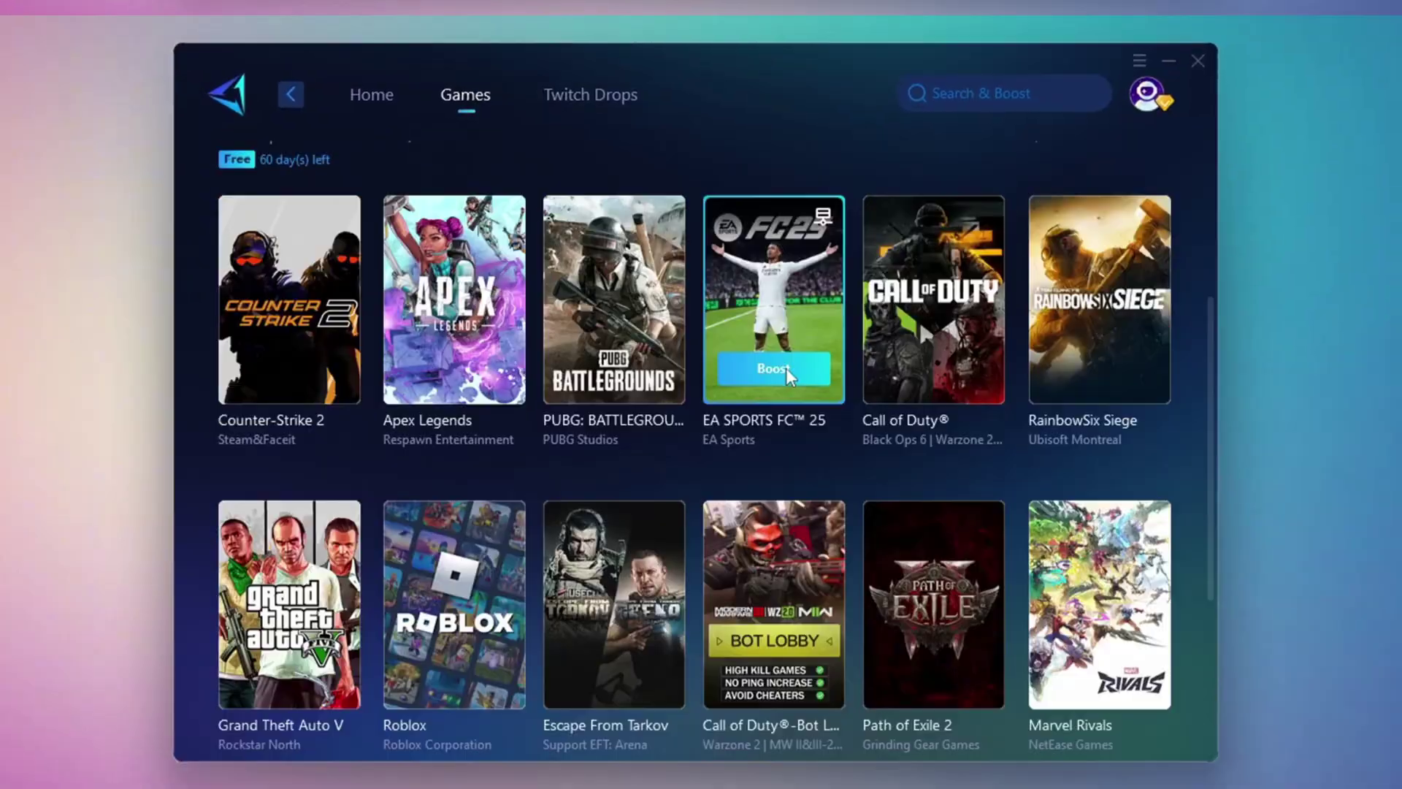
Step: Set visual effects to best performance, keeping smooth screen-font edges and thumbnails, apply, then show processor scheduling
scroll(781, 365, "down", 4)
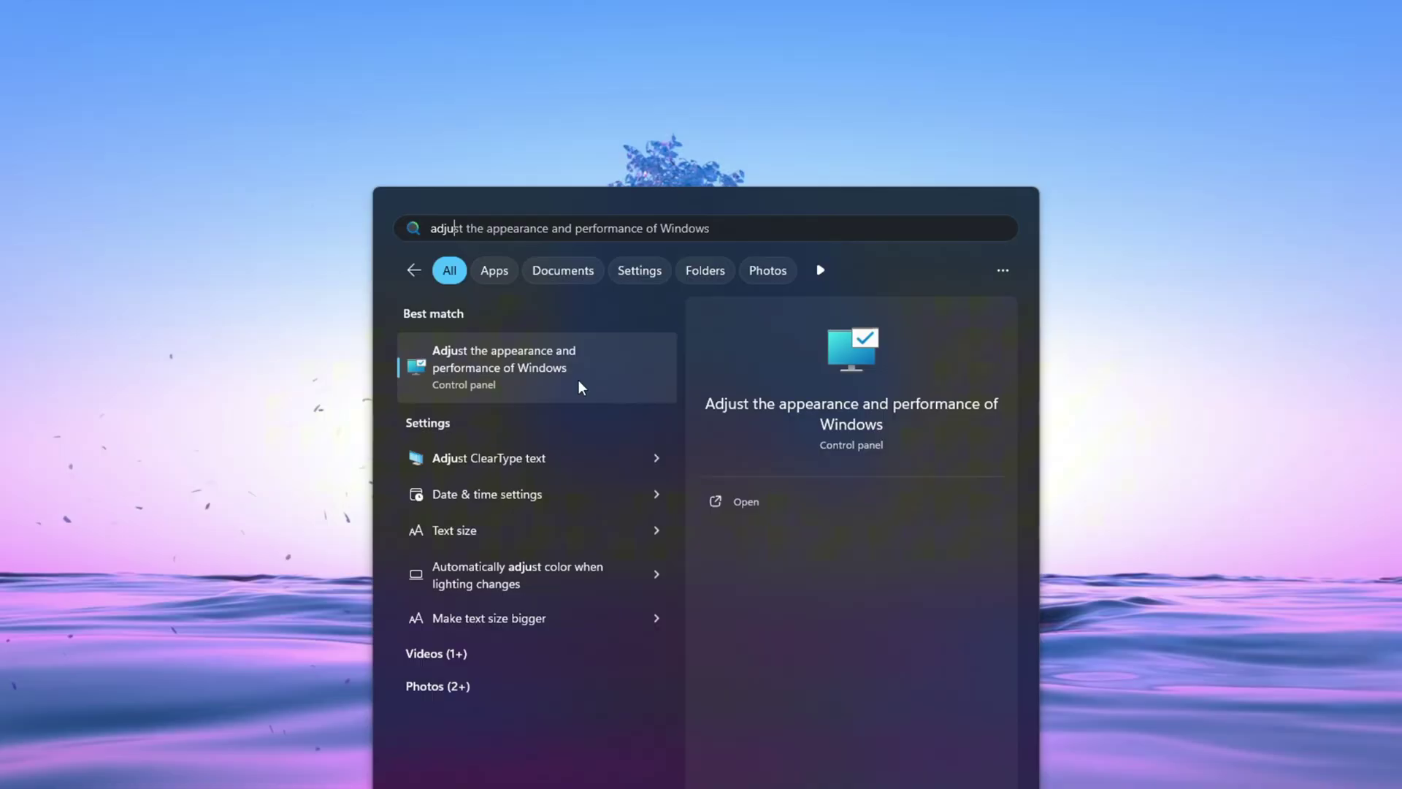
left_click(796, 511)
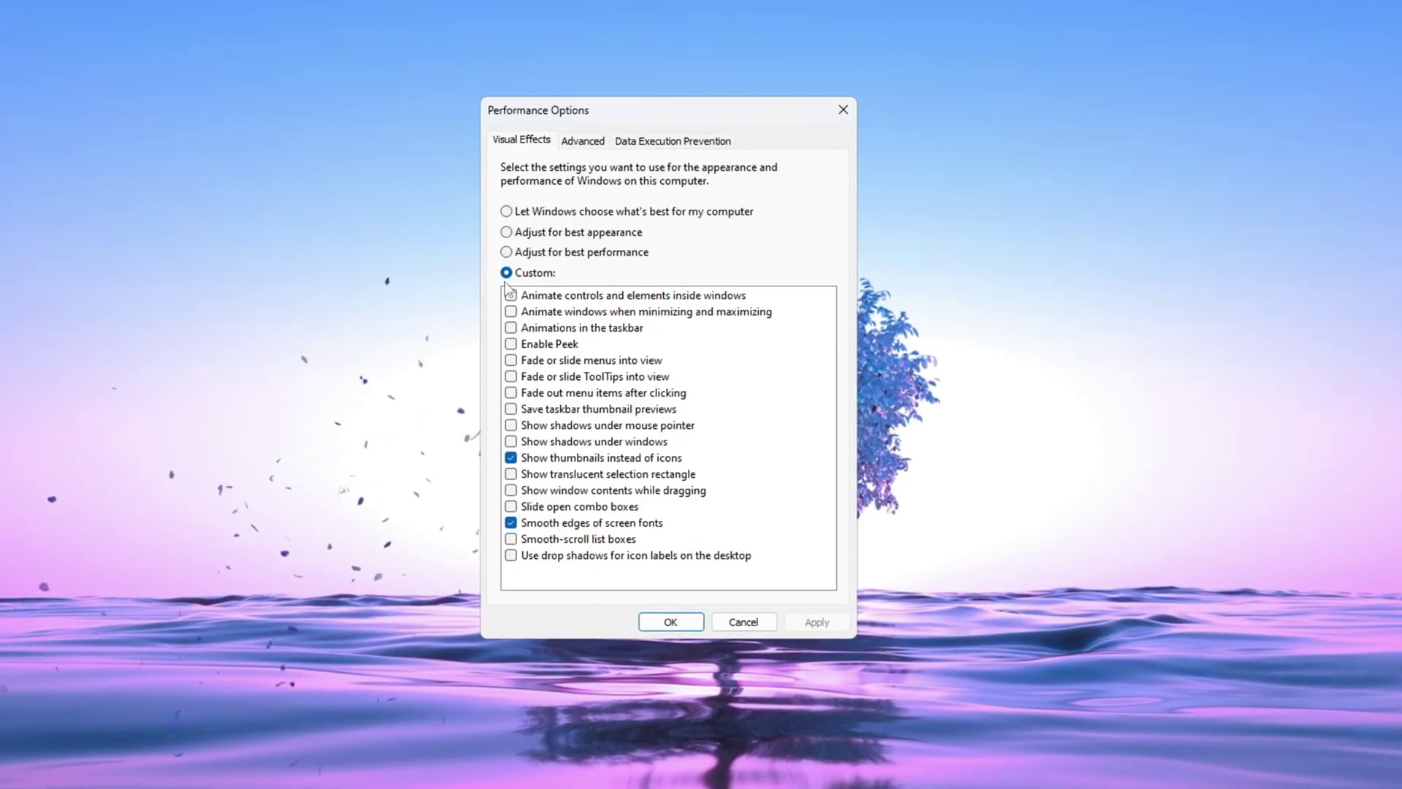
left_click(599, 252)
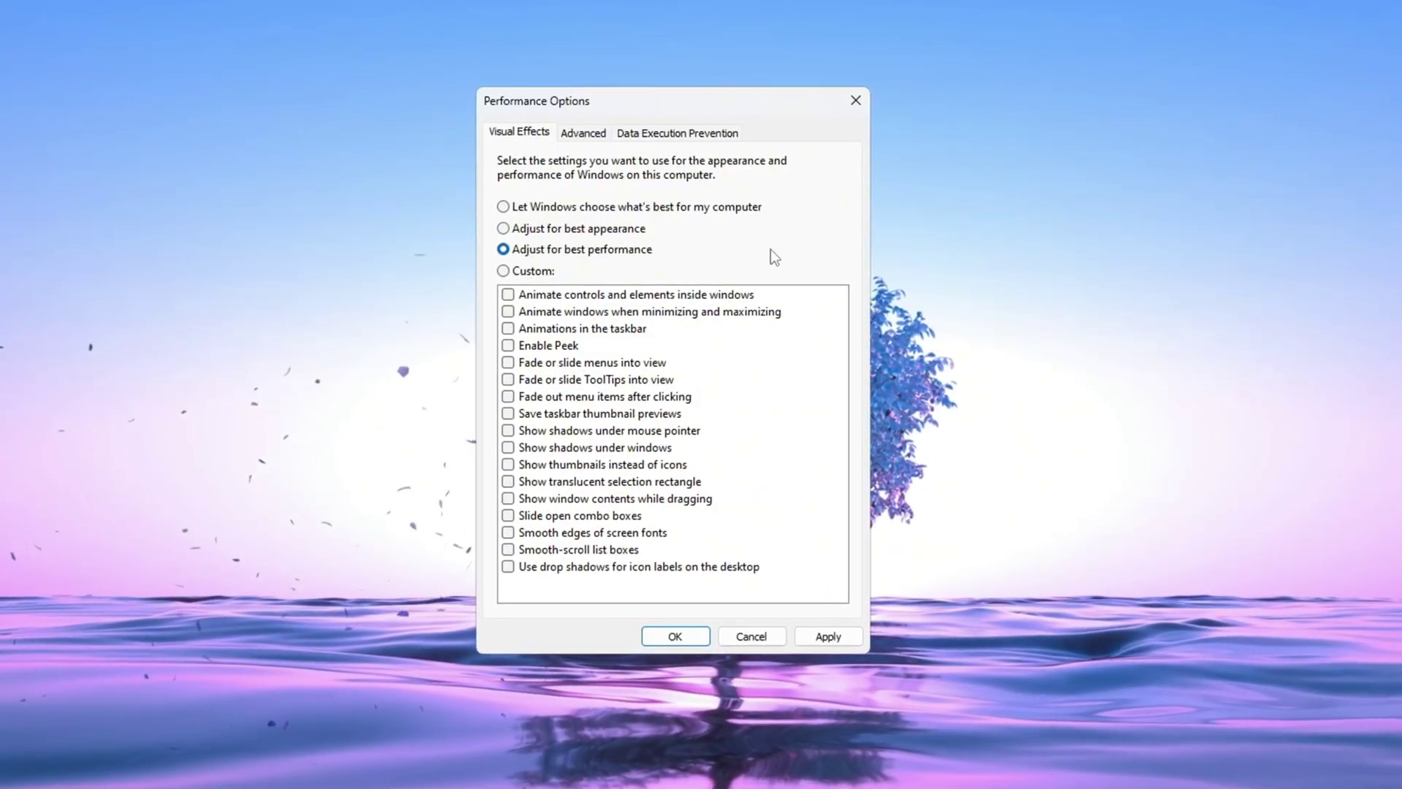
left_click(507, 536)
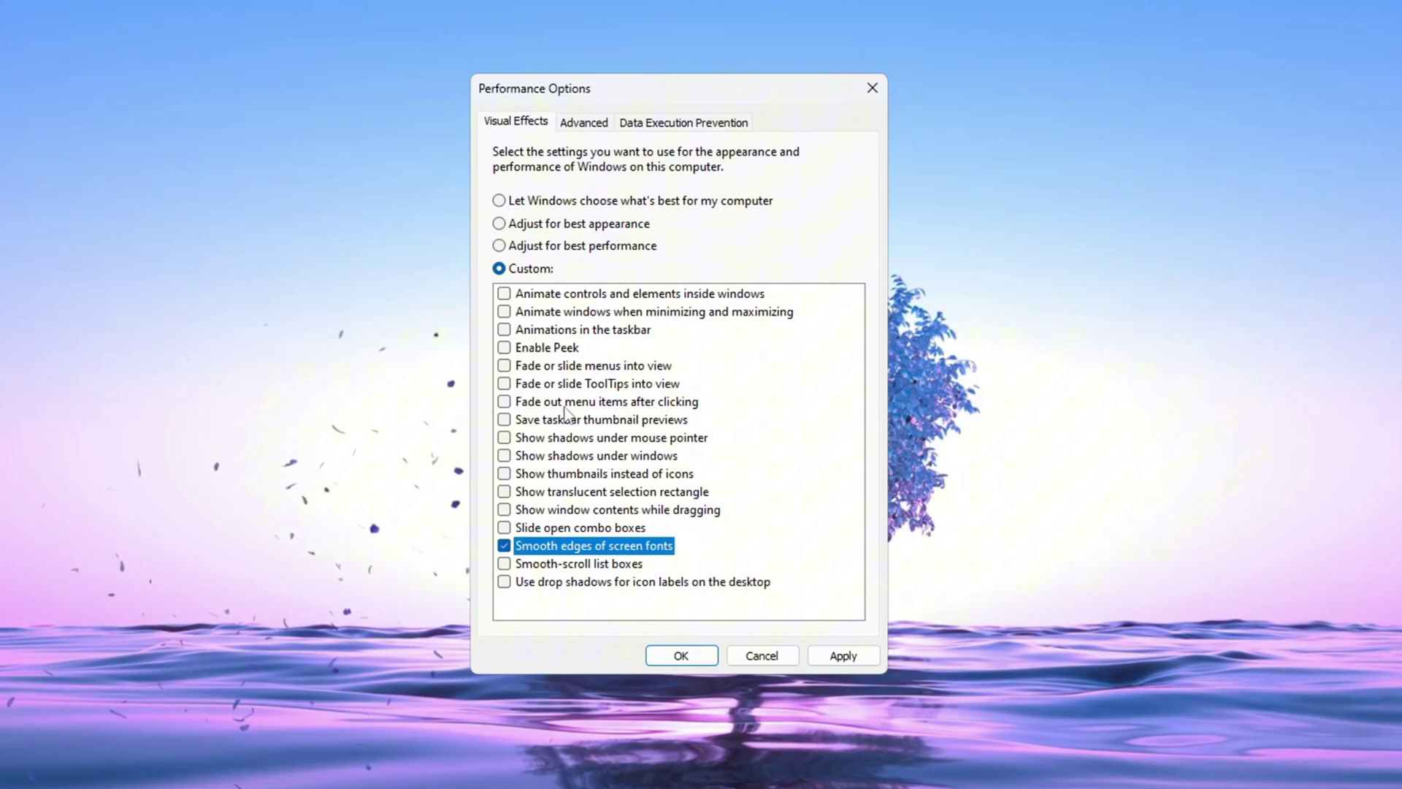
left_click(502, 478)
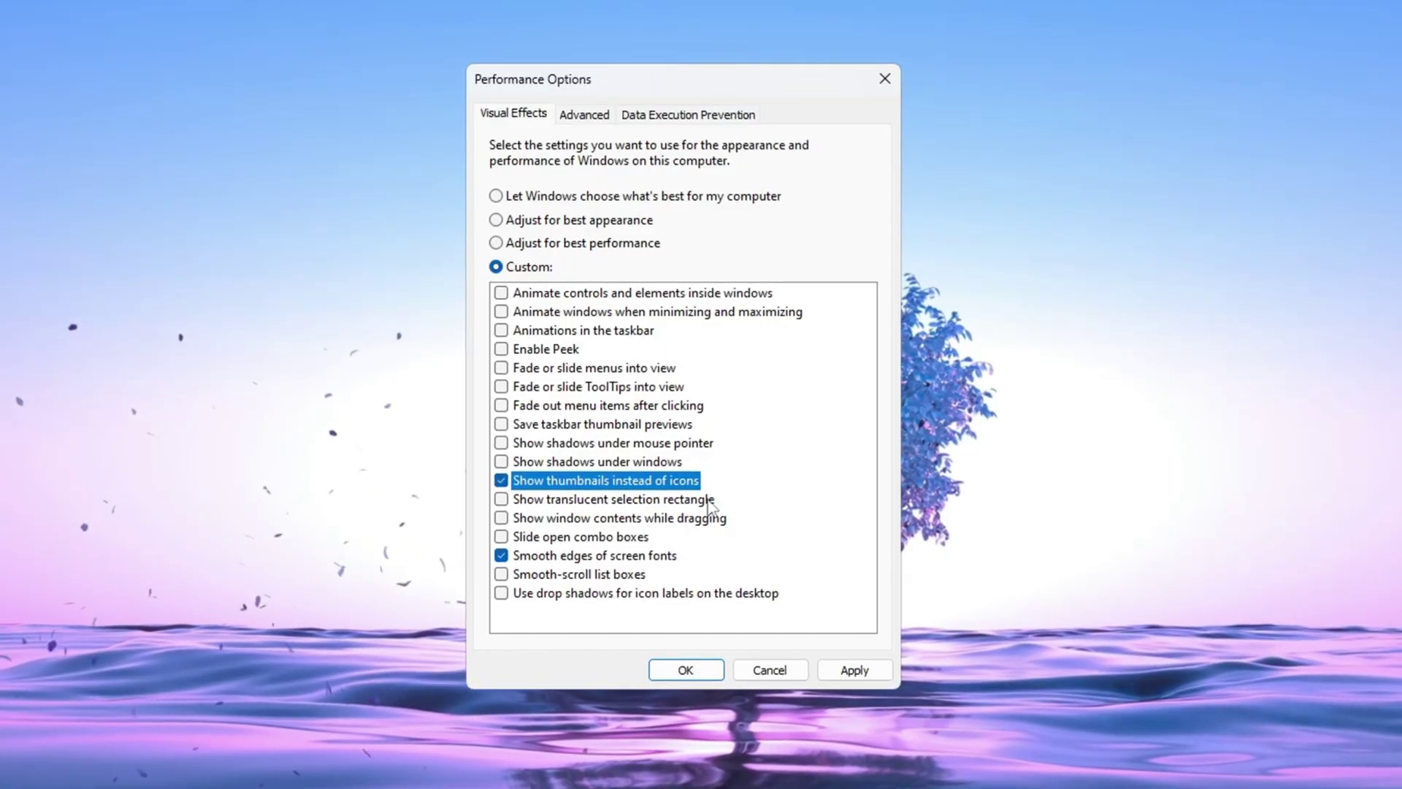
left_click(861, 677)
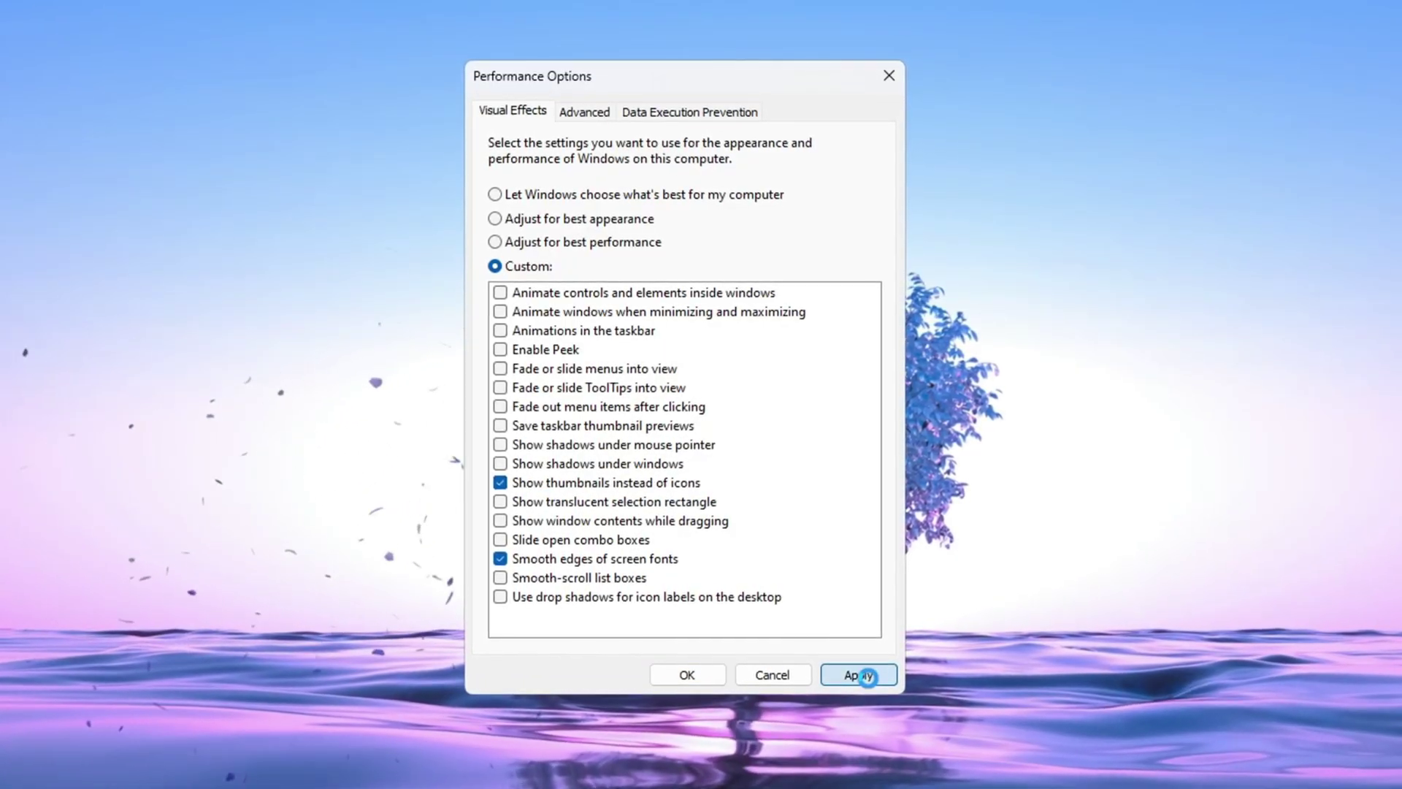
left_click(584, 110)
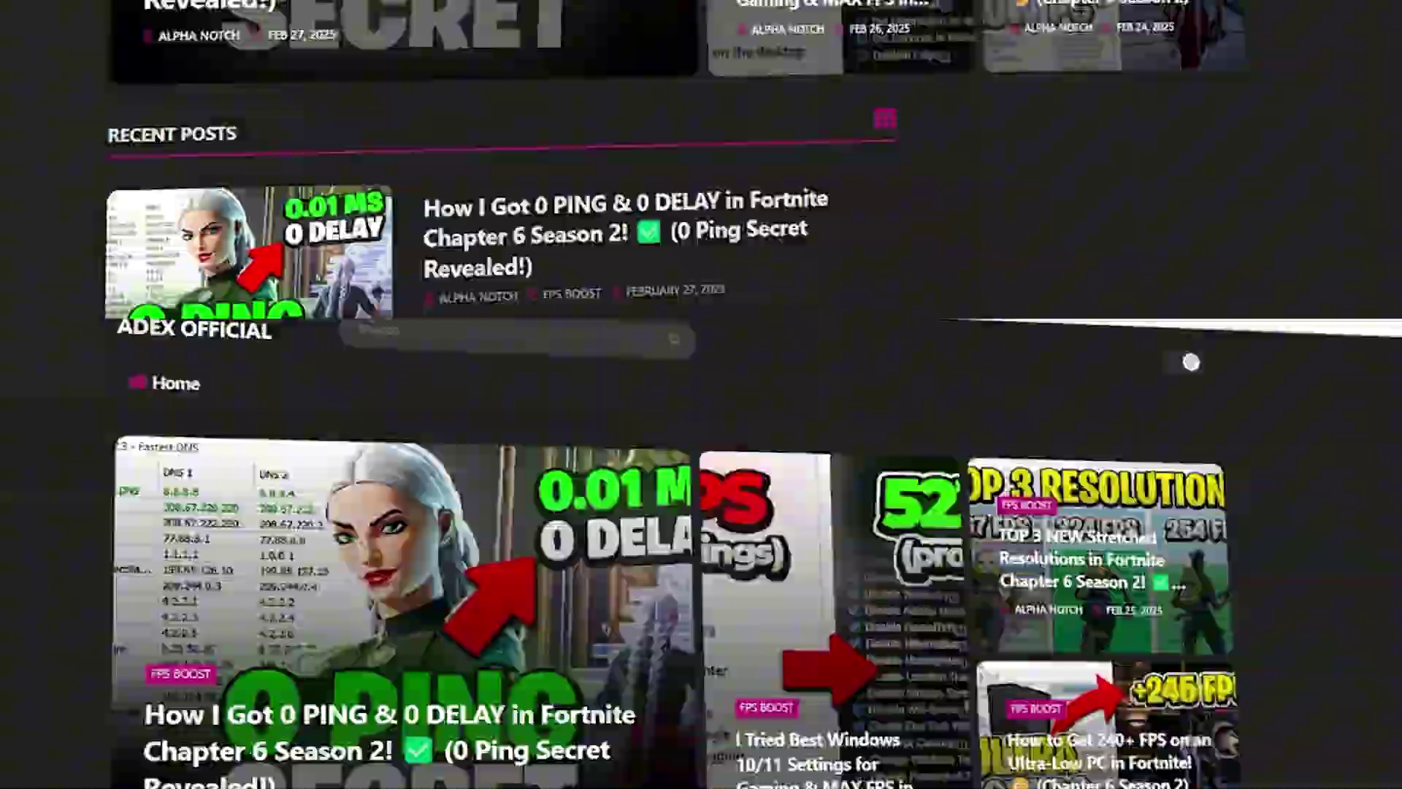
scroll(701, 394, "down", 8)
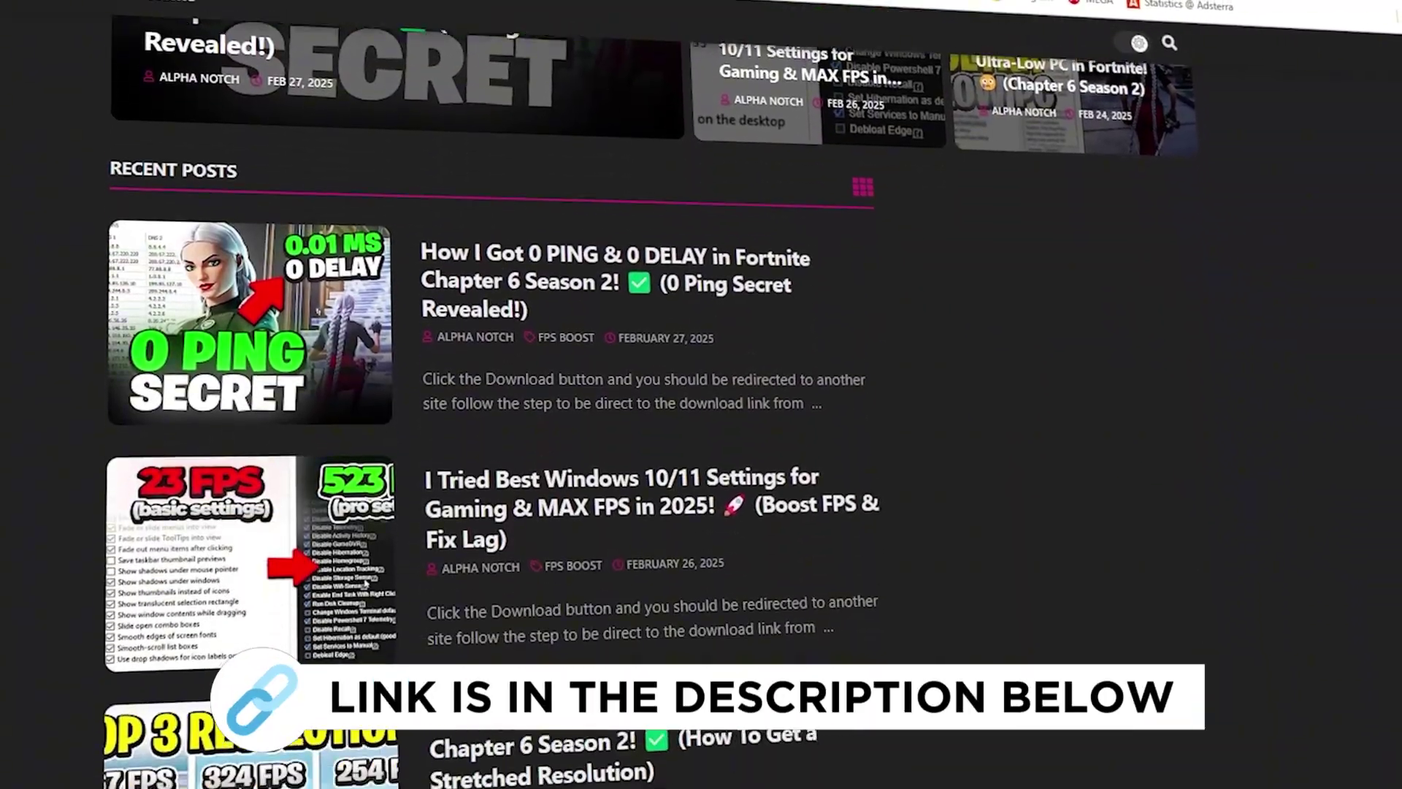
scroll(701, 395, "down", 8)
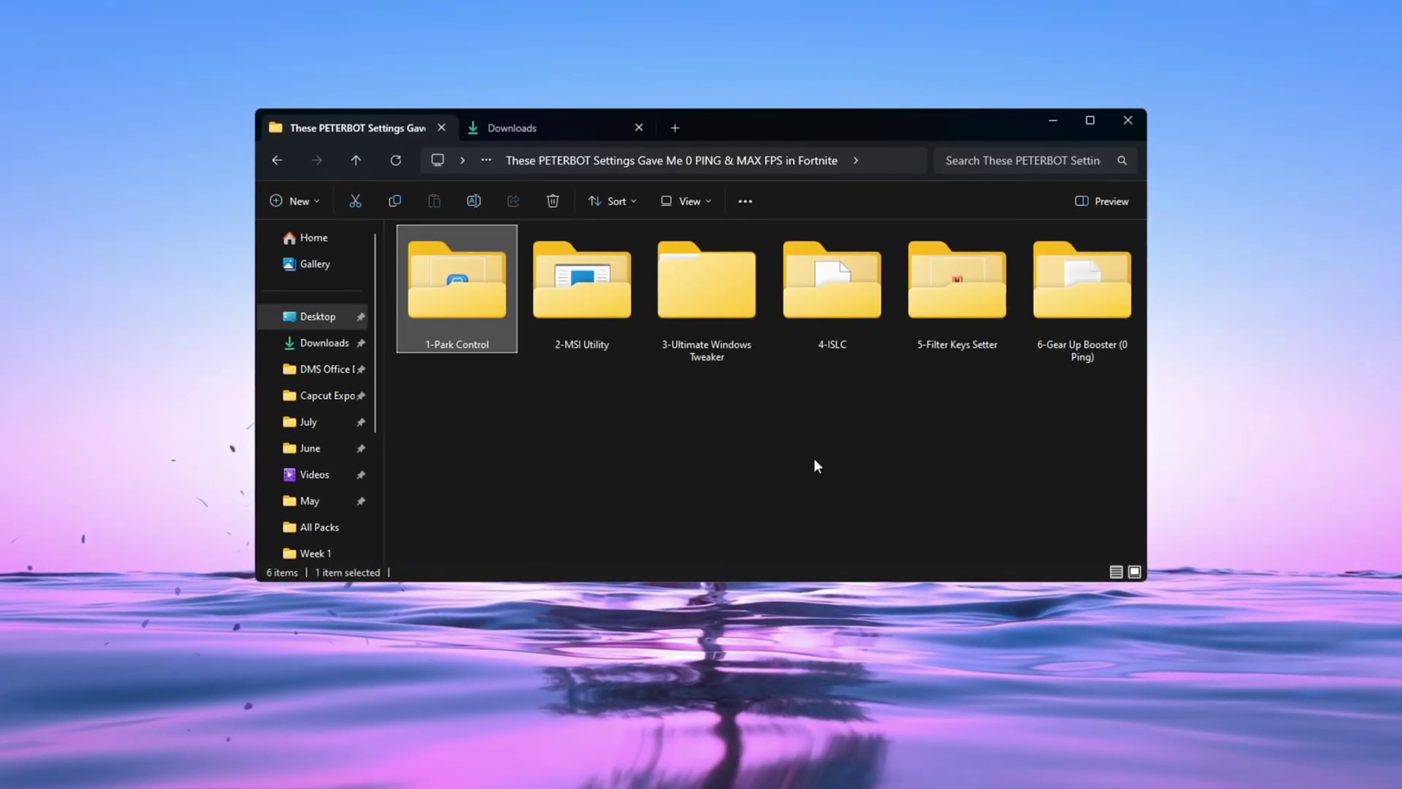
Step: In the 1-Park Control folder, select parkcontrolsetup64.exe, then search Start for ParkControl
double_click(467, 325)
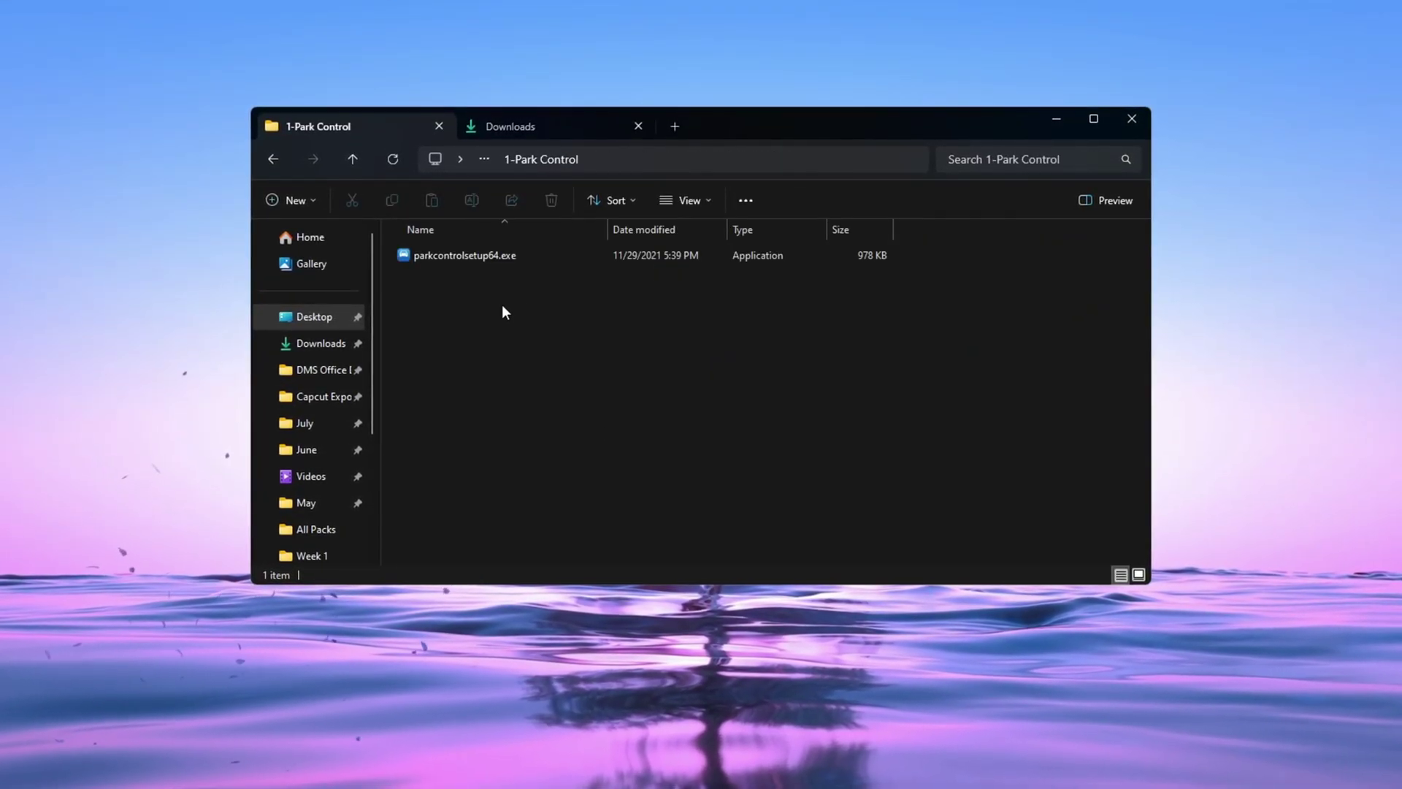
left_click(434, 257)
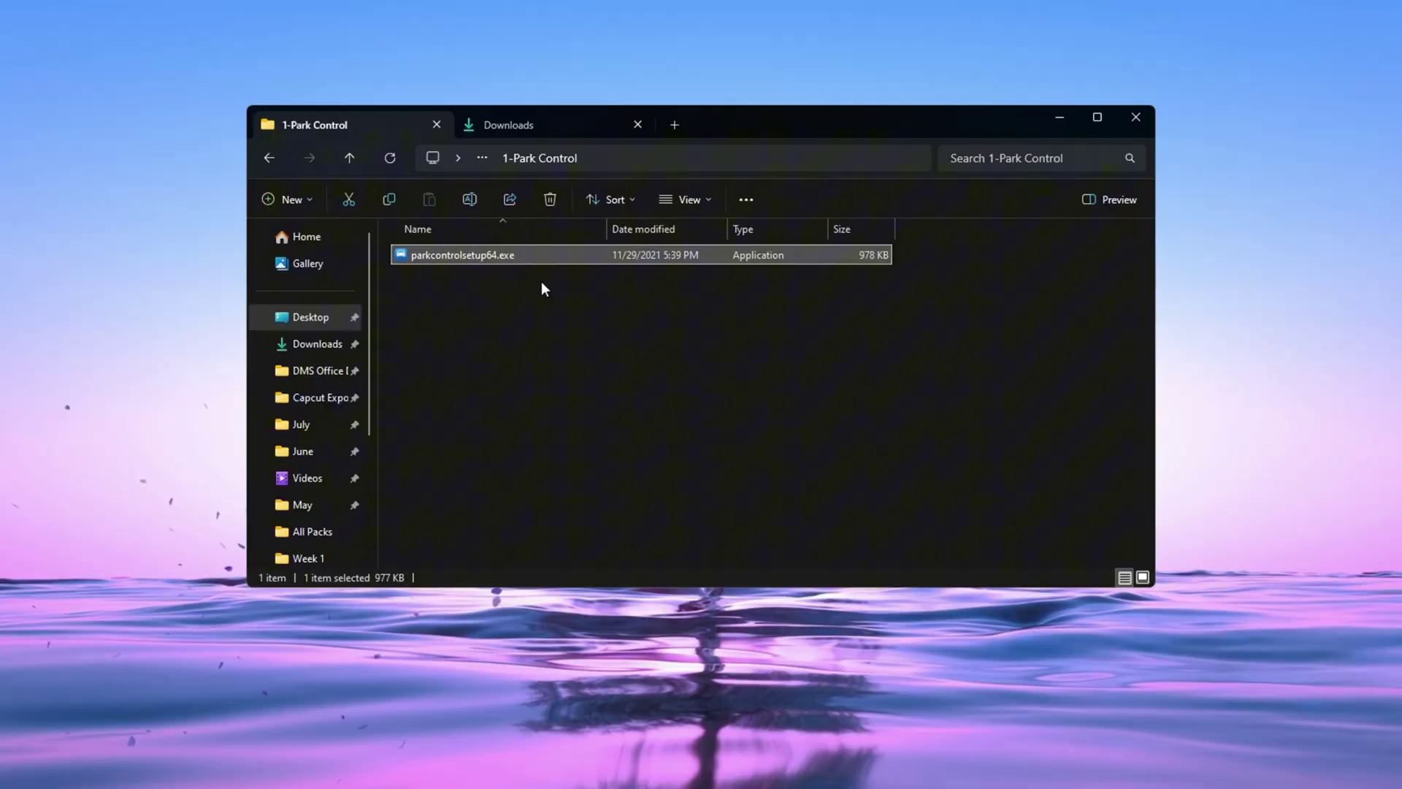
left_click(1063, 117)
key("super")
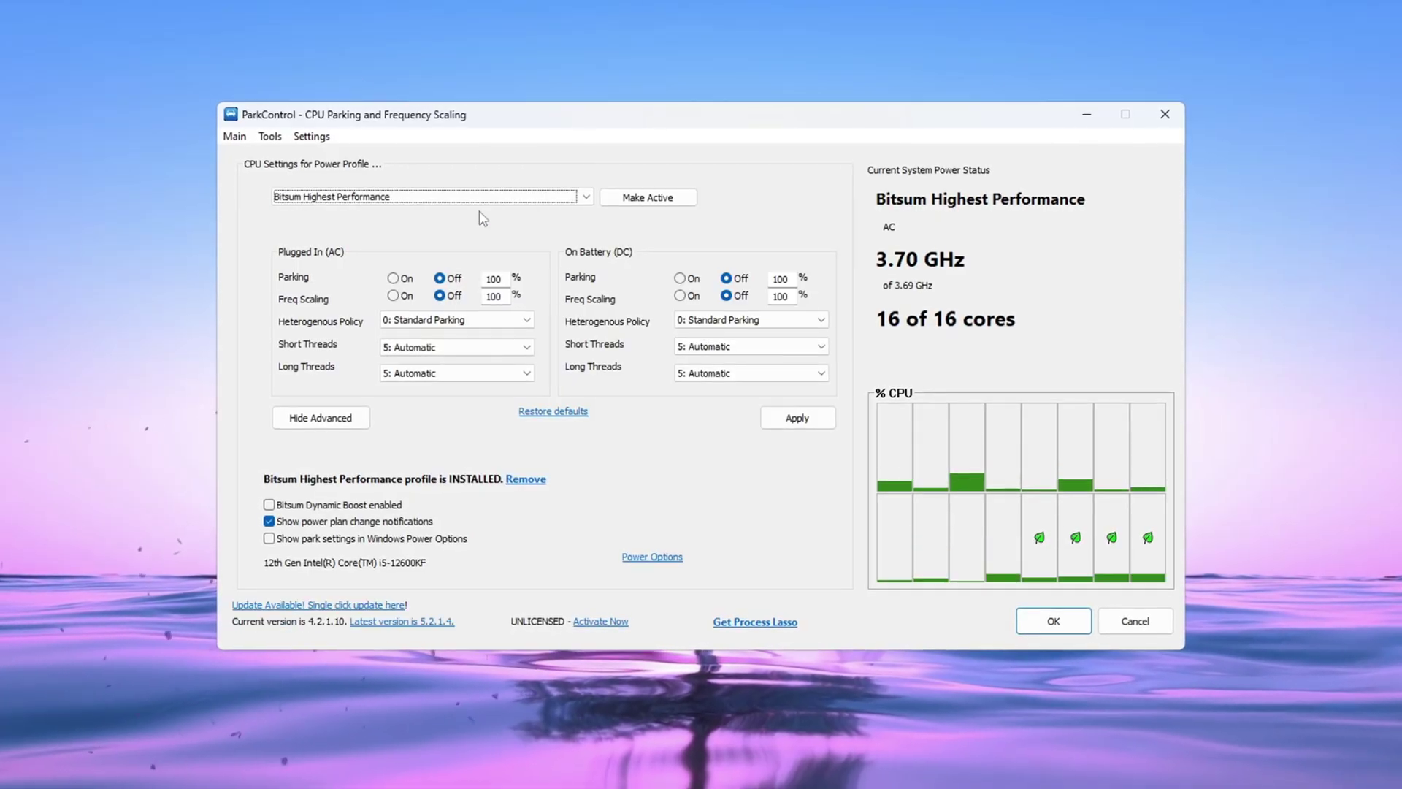
left_click(585, 199)
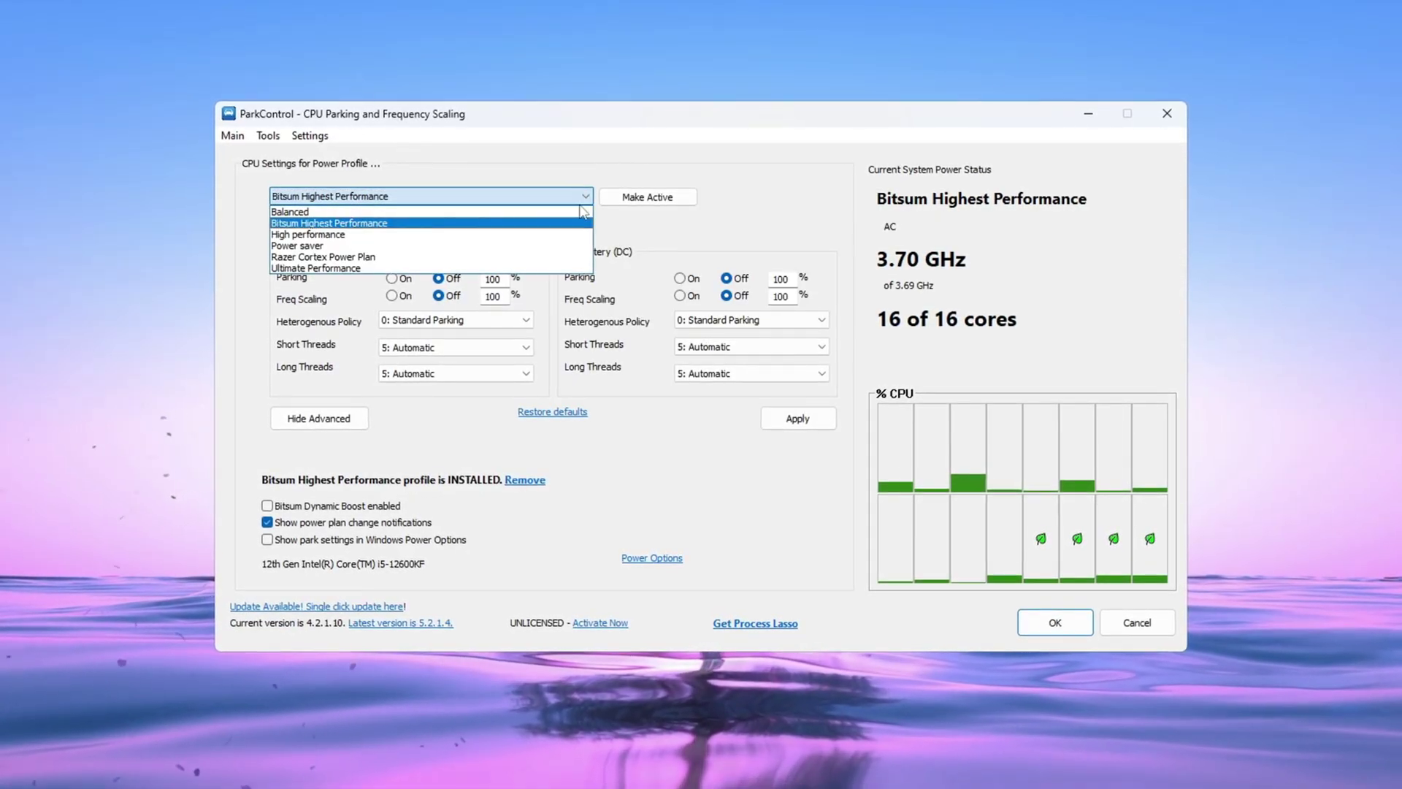
left_click(328, 222)
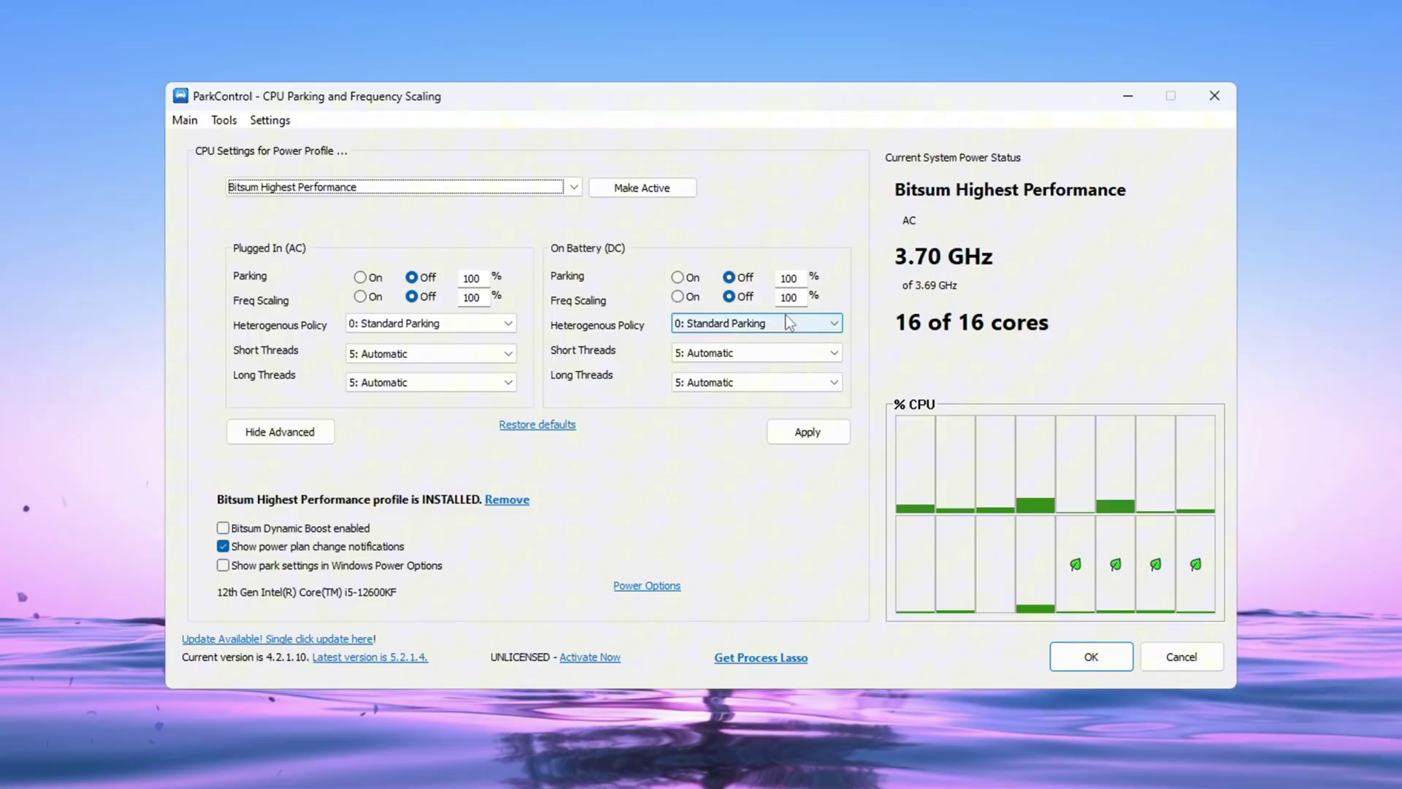
left_click(223, 535)
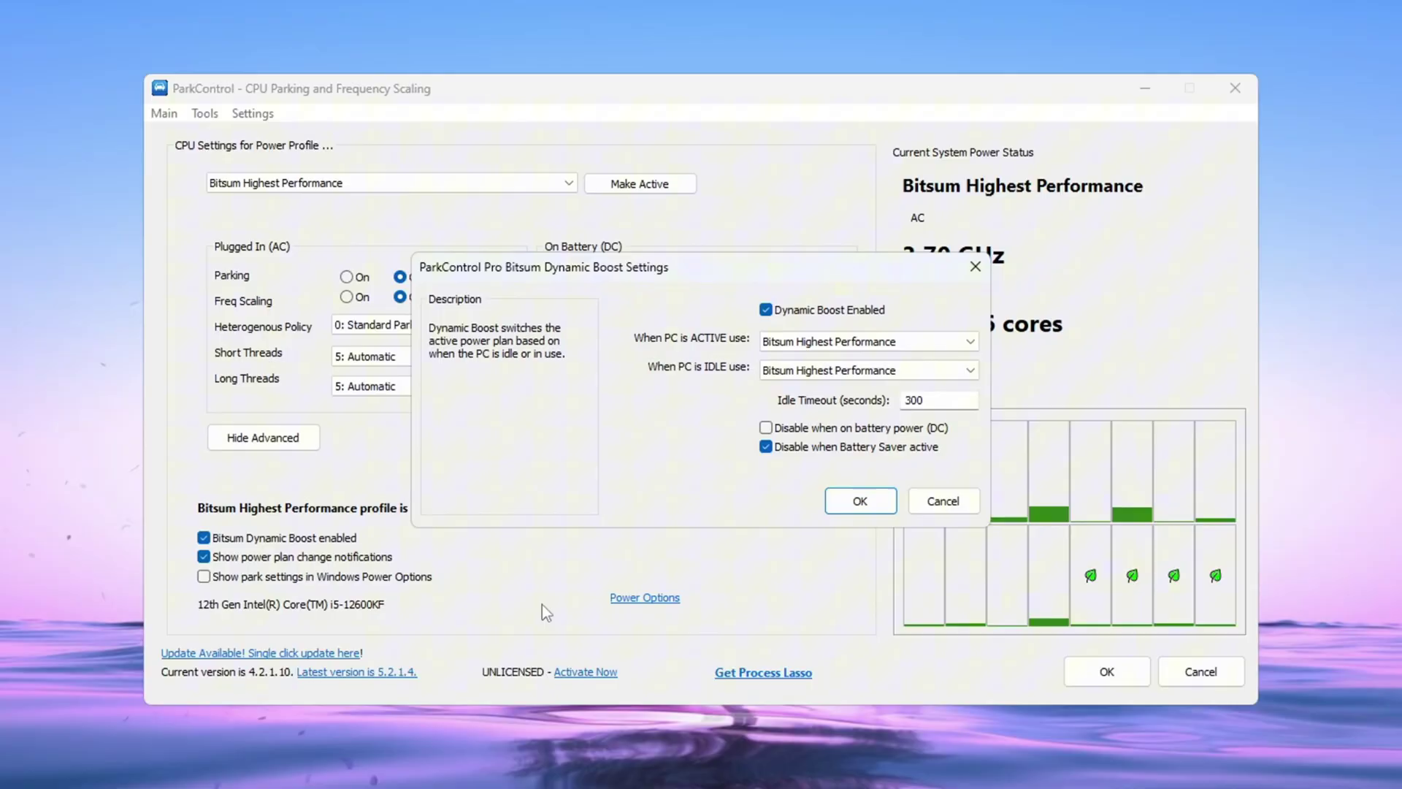
left_click(948, 506)
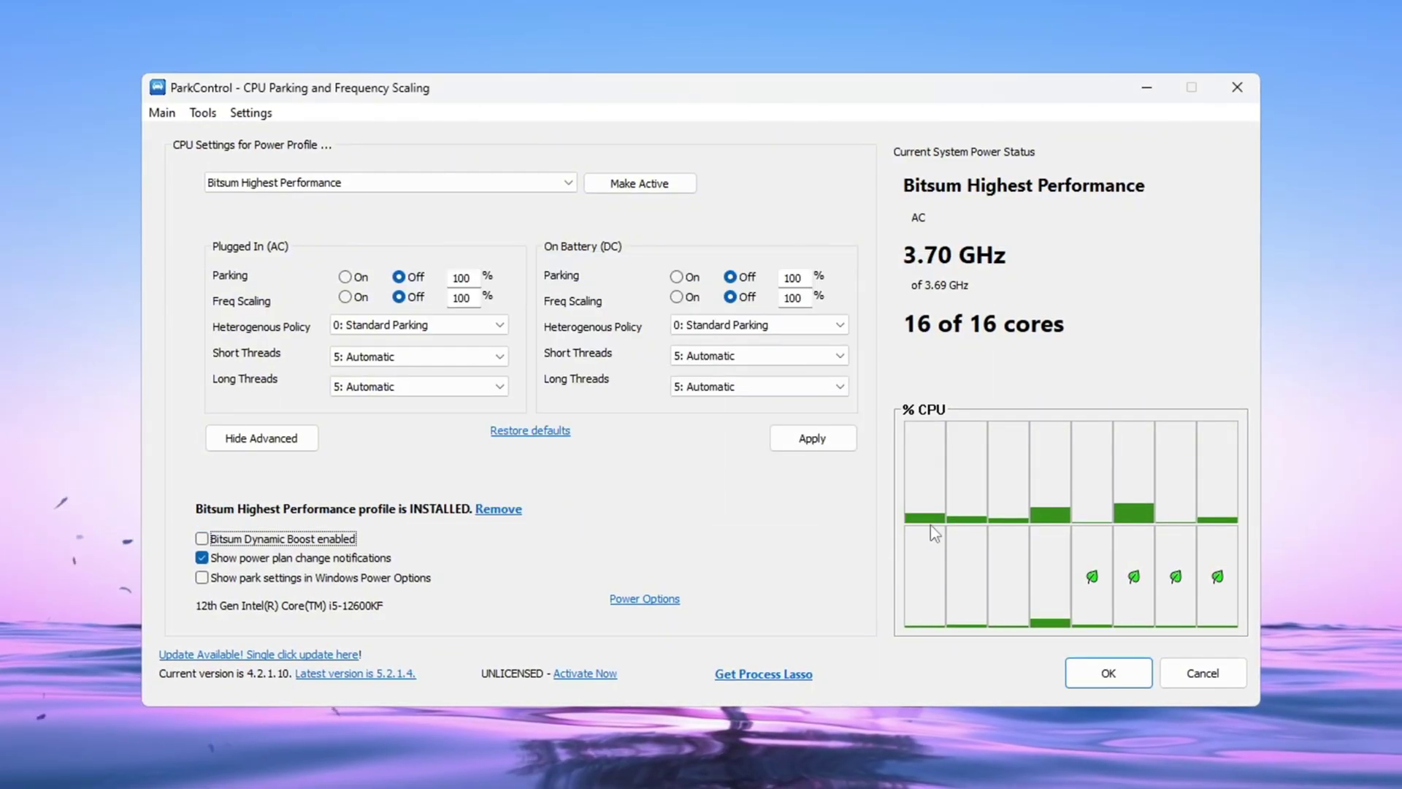
left_click(653, 603)
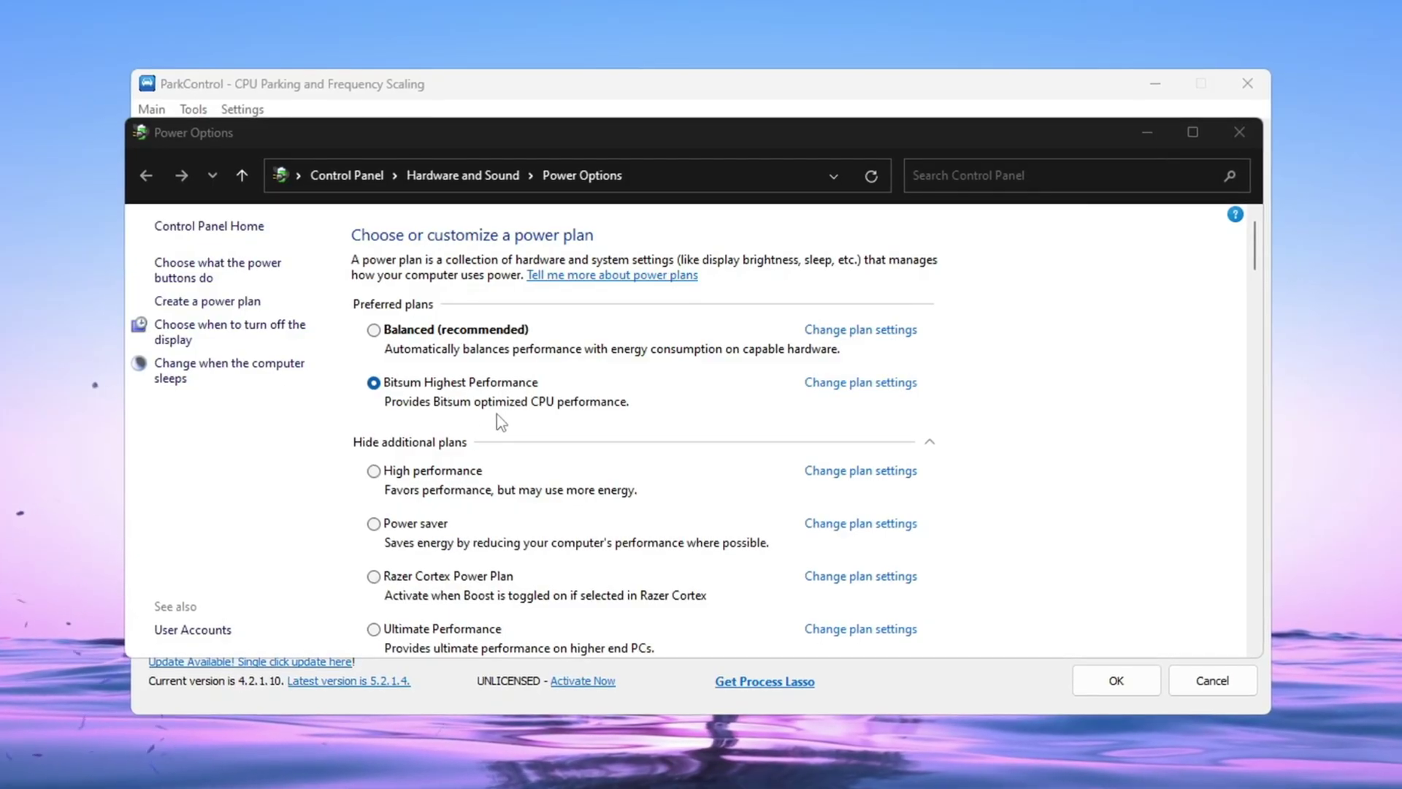
left_click(1242, 131)
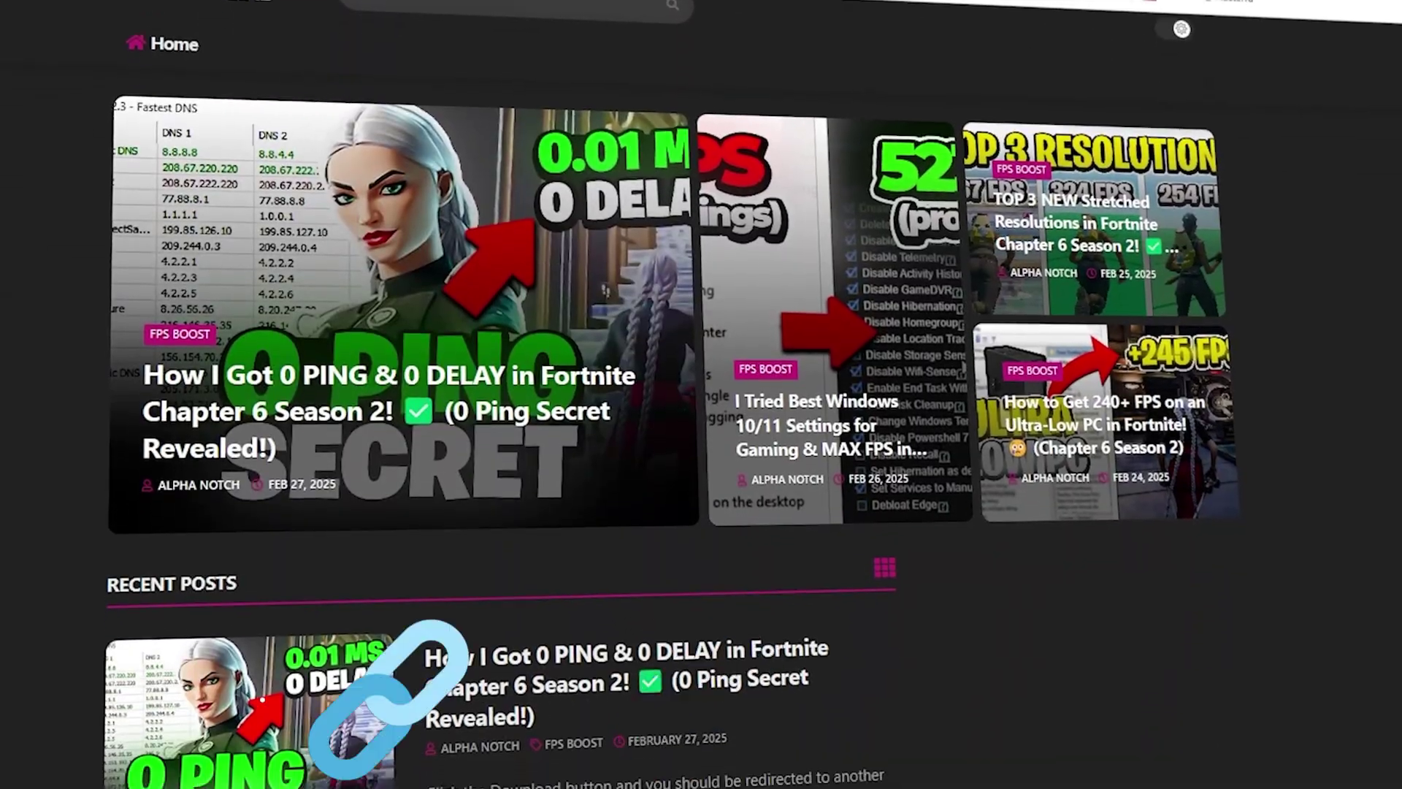
scroll(701, 394, "down", 8)
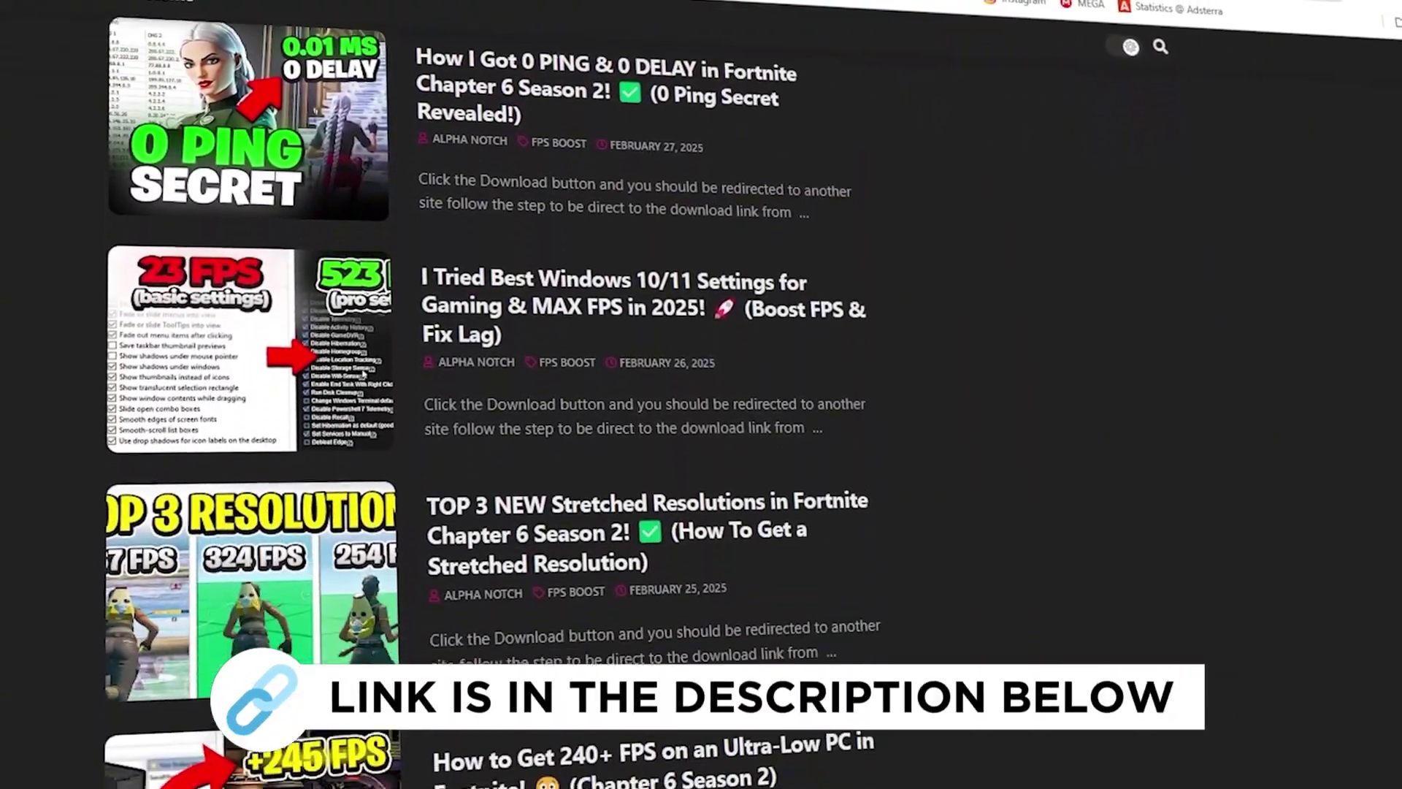
scroll(701, 394, "down", 5)
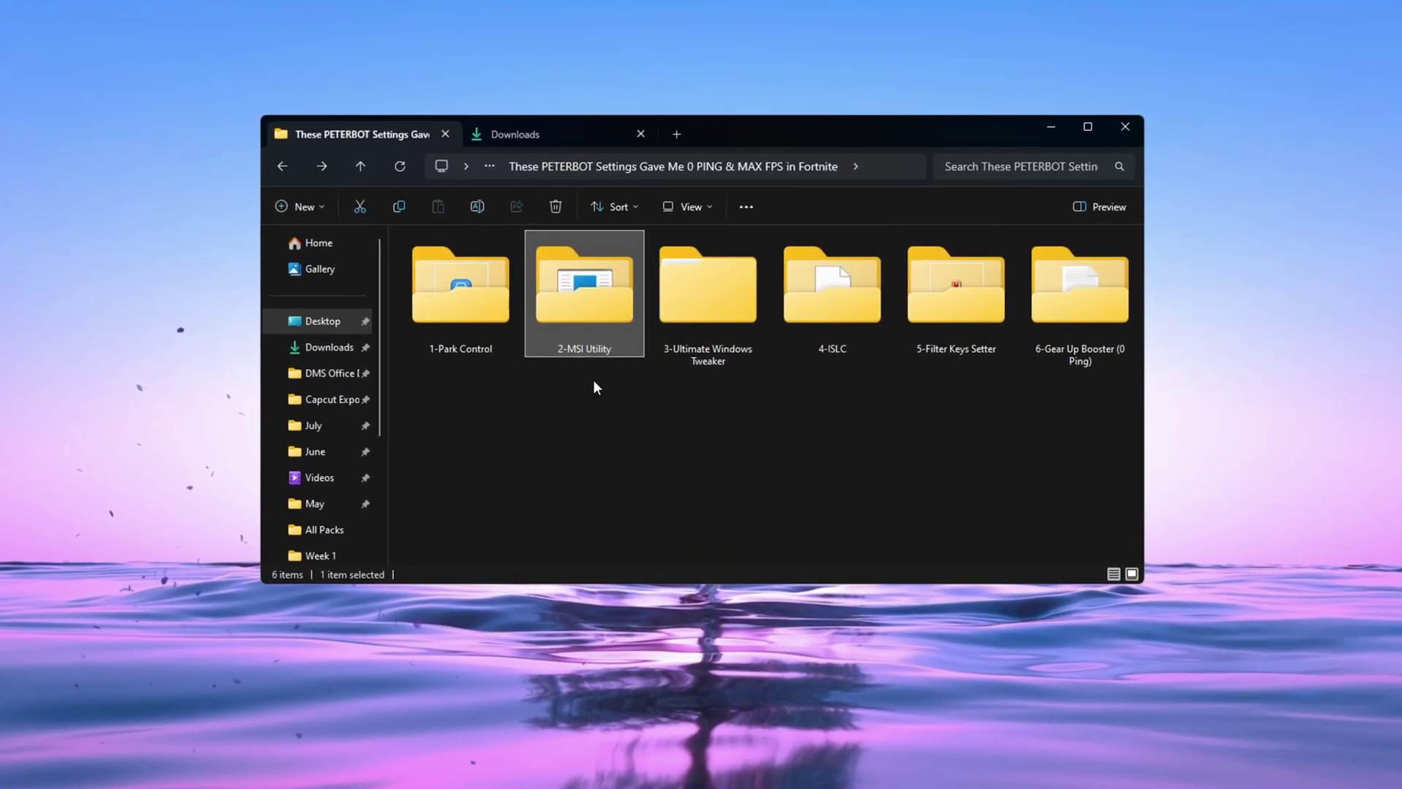
Step: Run MSI Mode Utility 3.0.exe from the 2-MSI Utility folder as administrator
key("Return")
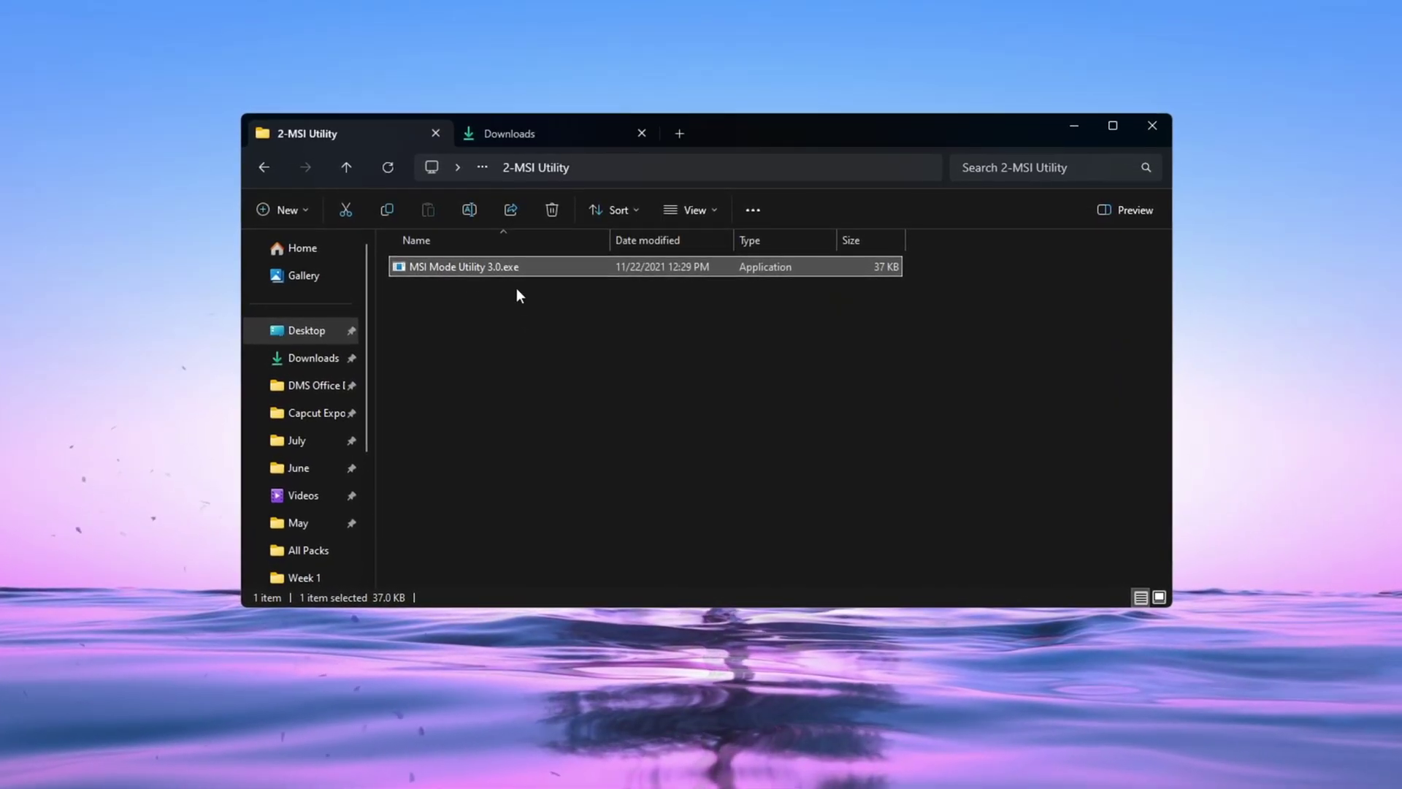
right_click(467, 267)
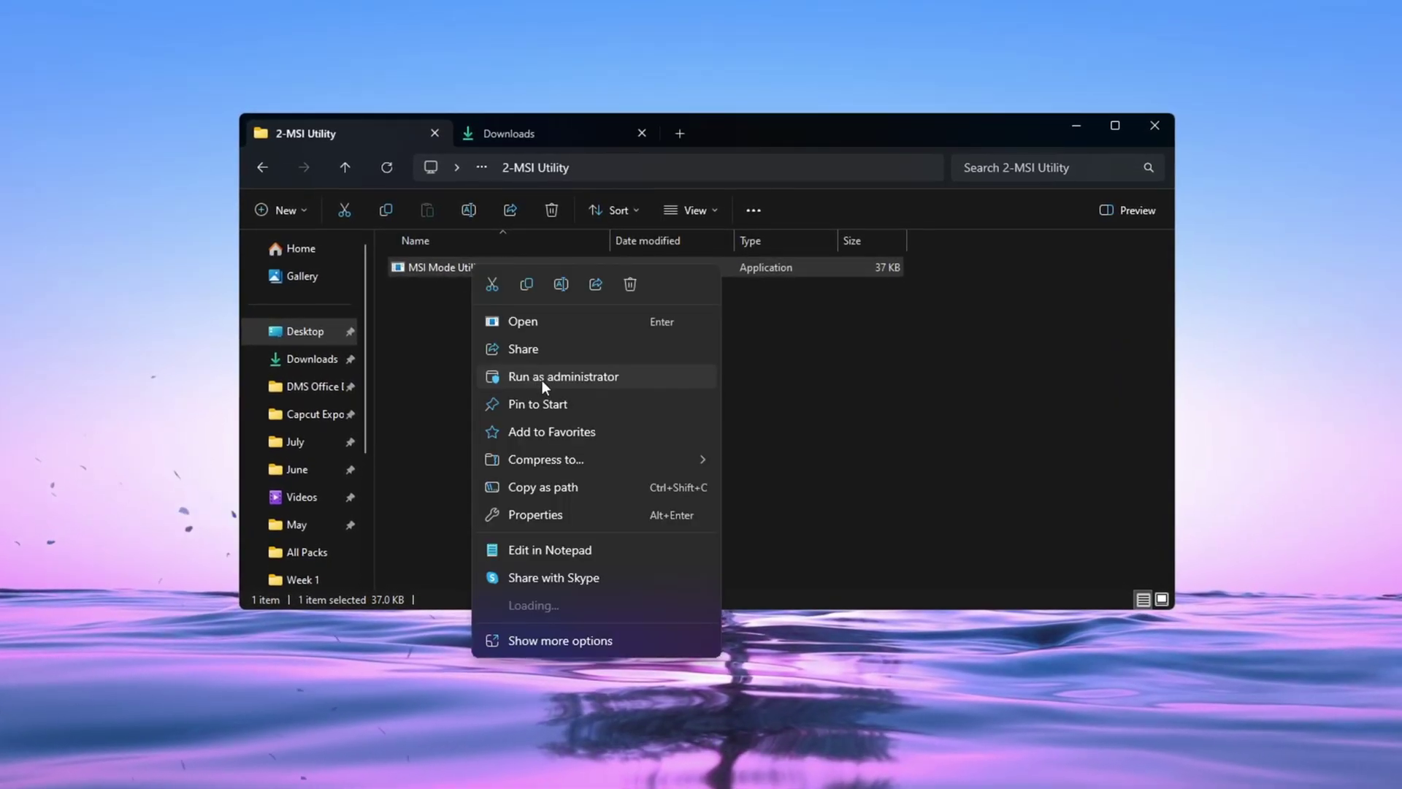
left_click(555, 374)
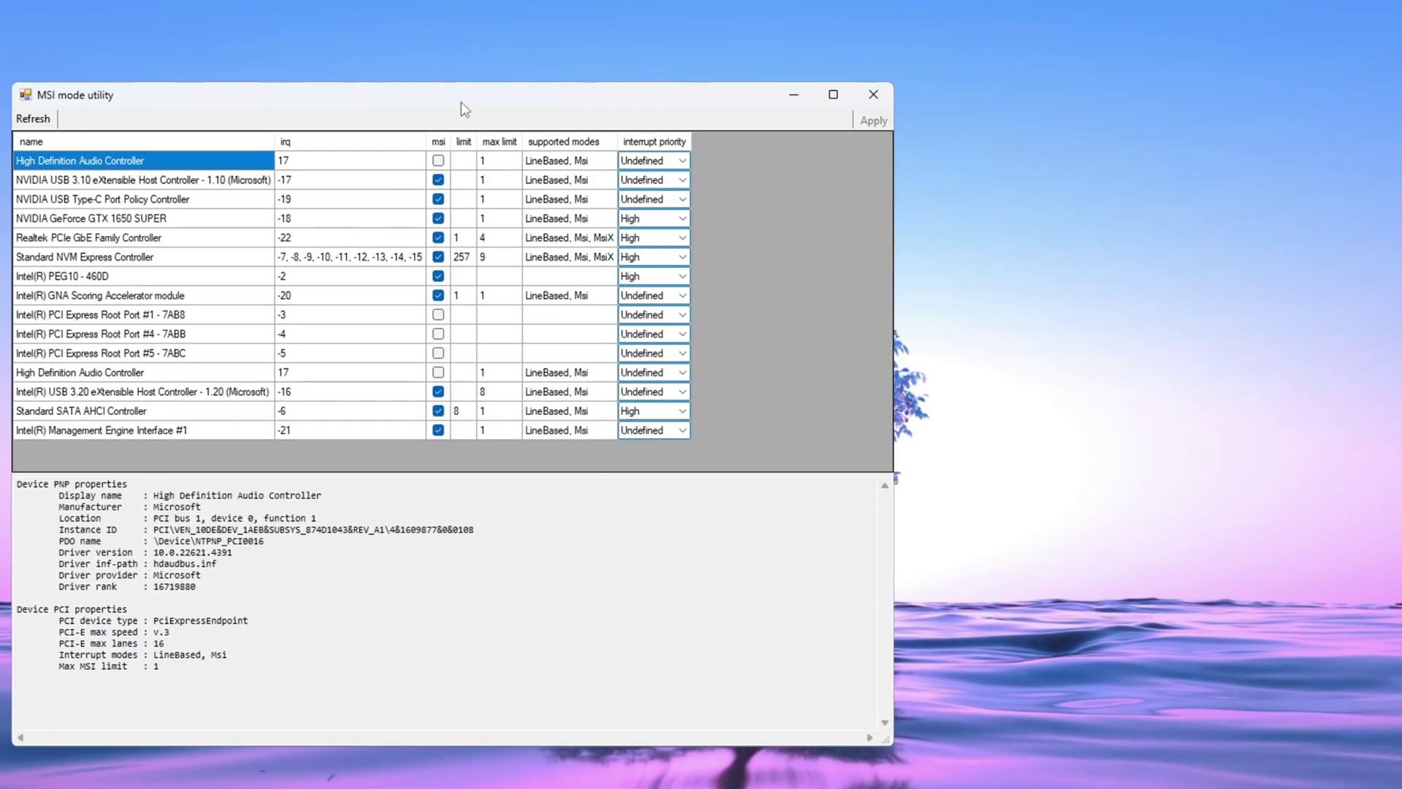
left_click_drag(462, 102, 674, 77)
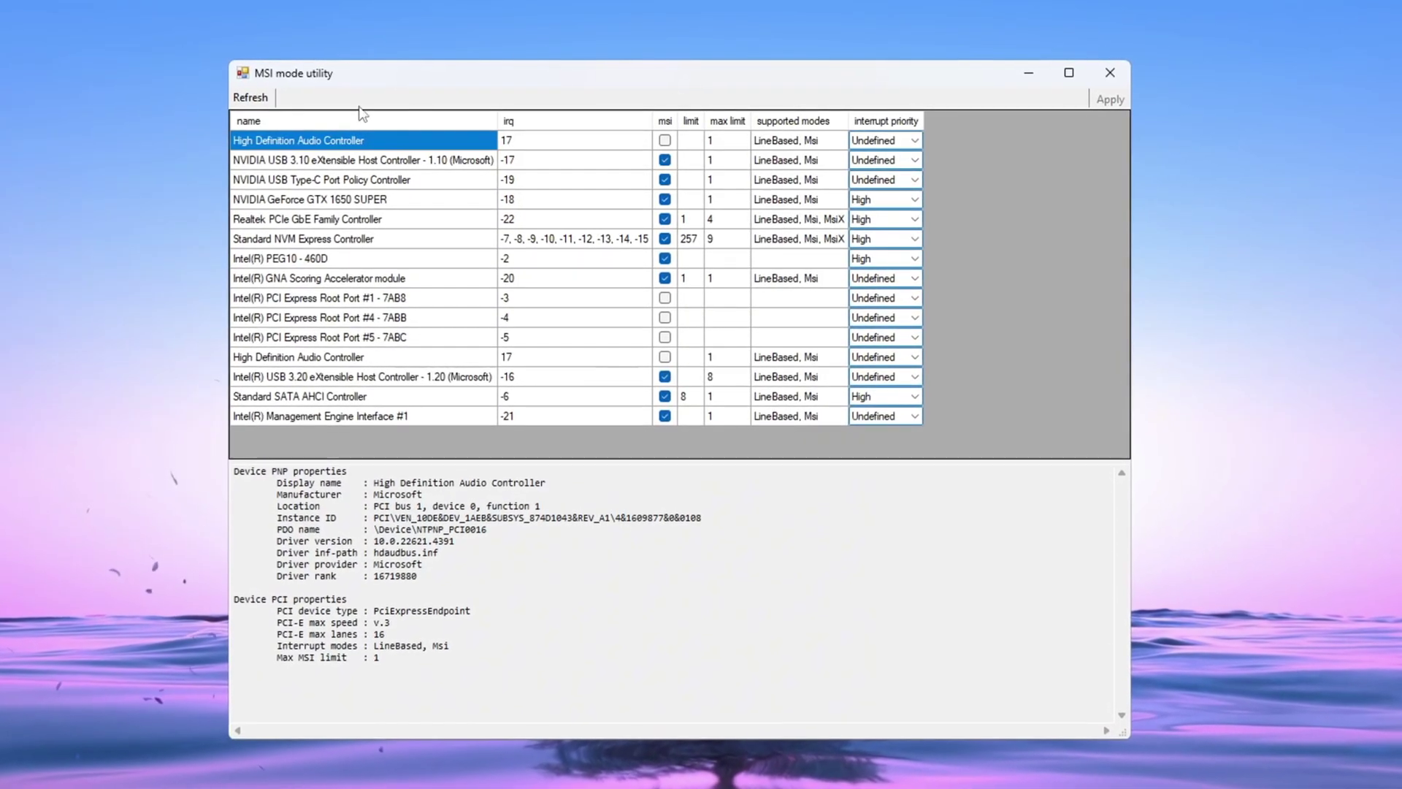
Step: Give the GTX 1650 SUPER High interrupt priority, then bring up the Intel PEG10 - 460D priority choices
left_click(329, 199)
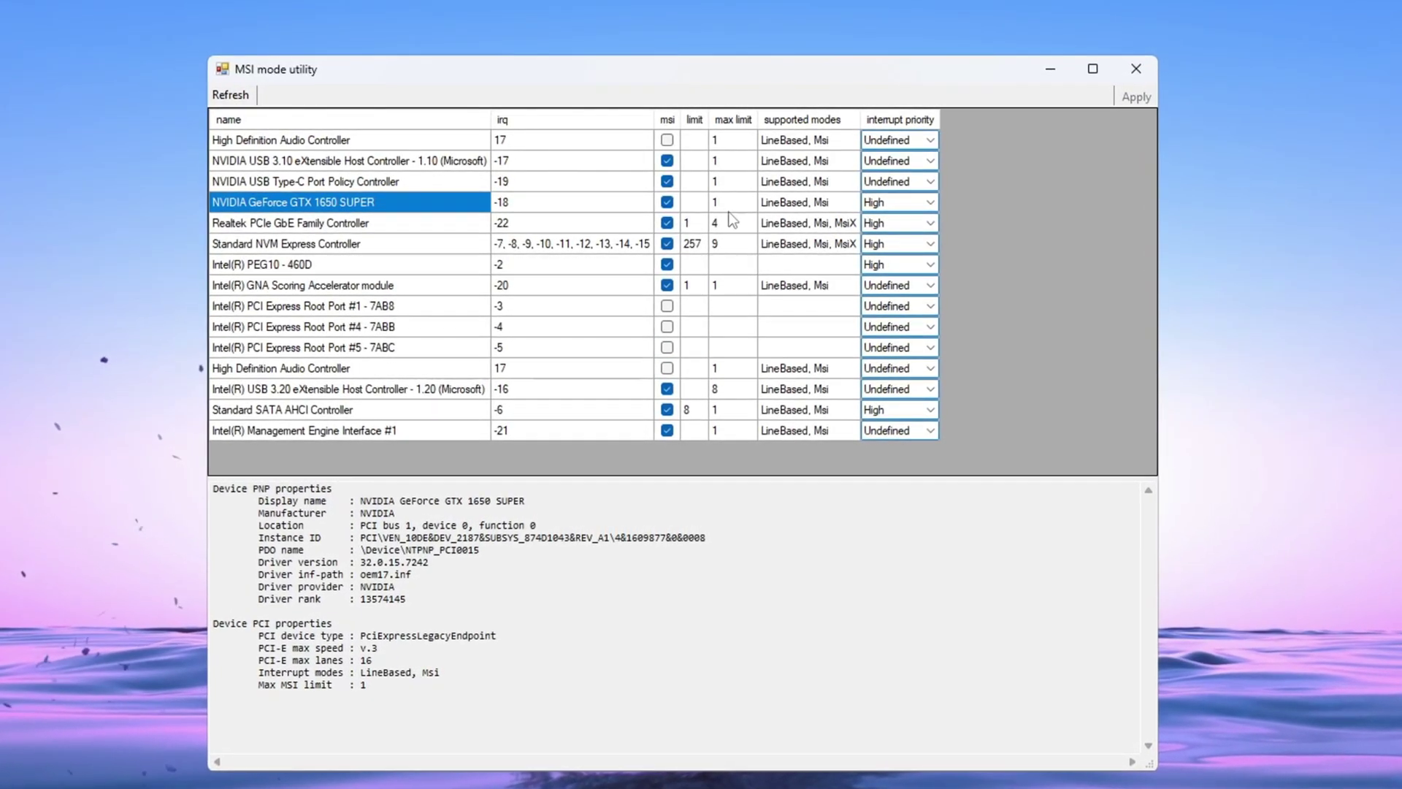
left_click(928, 204)
left_click(933, 207)
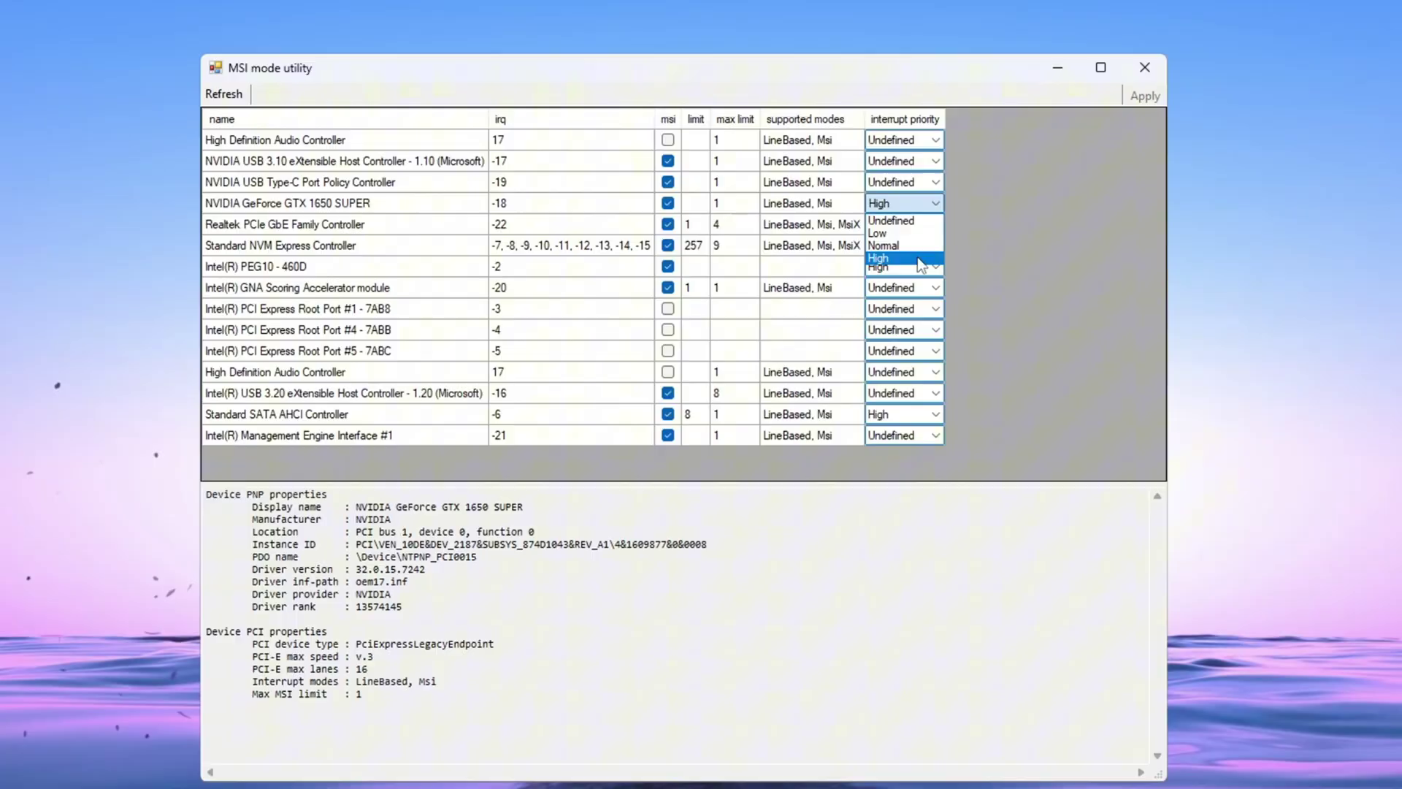
left_click(899, 267)
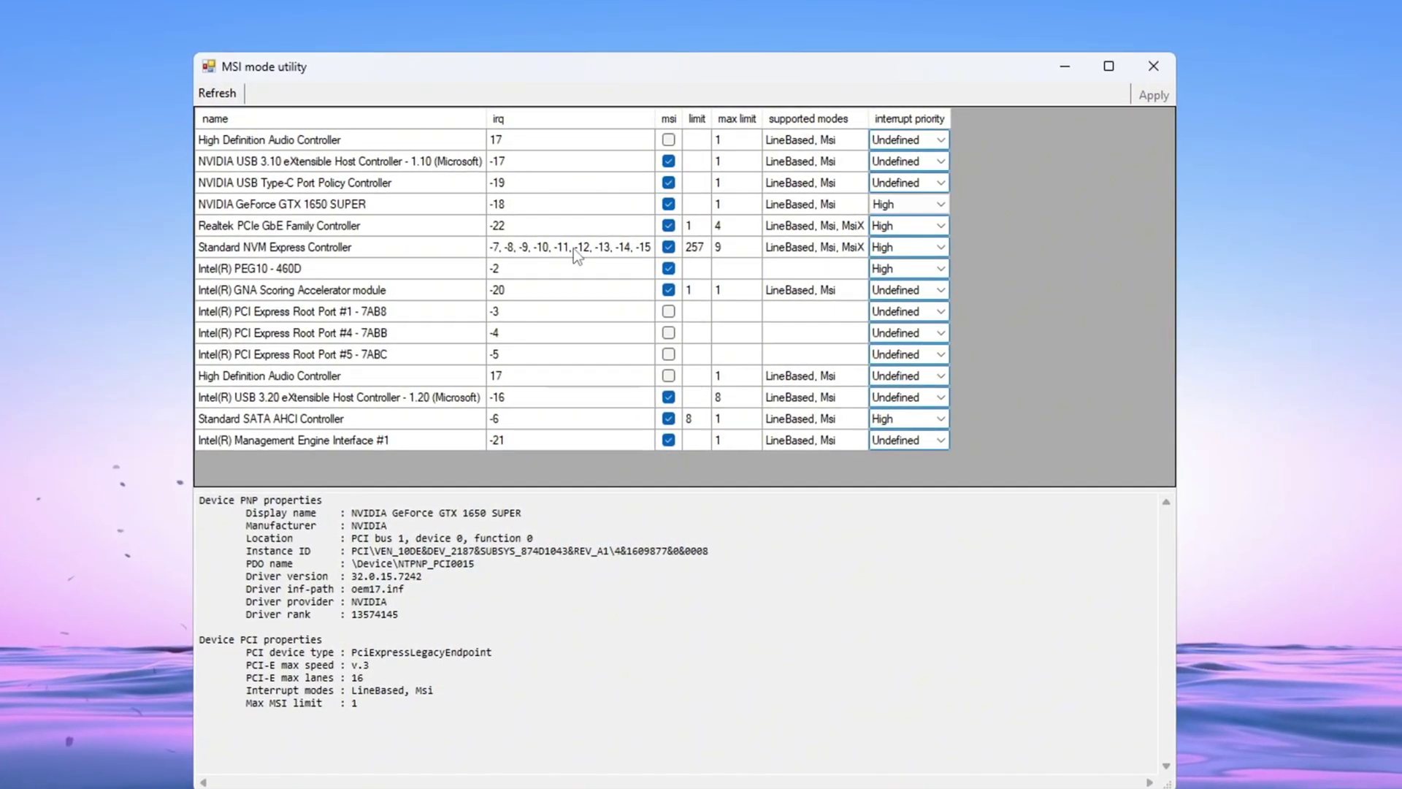
left_click(244, 270)
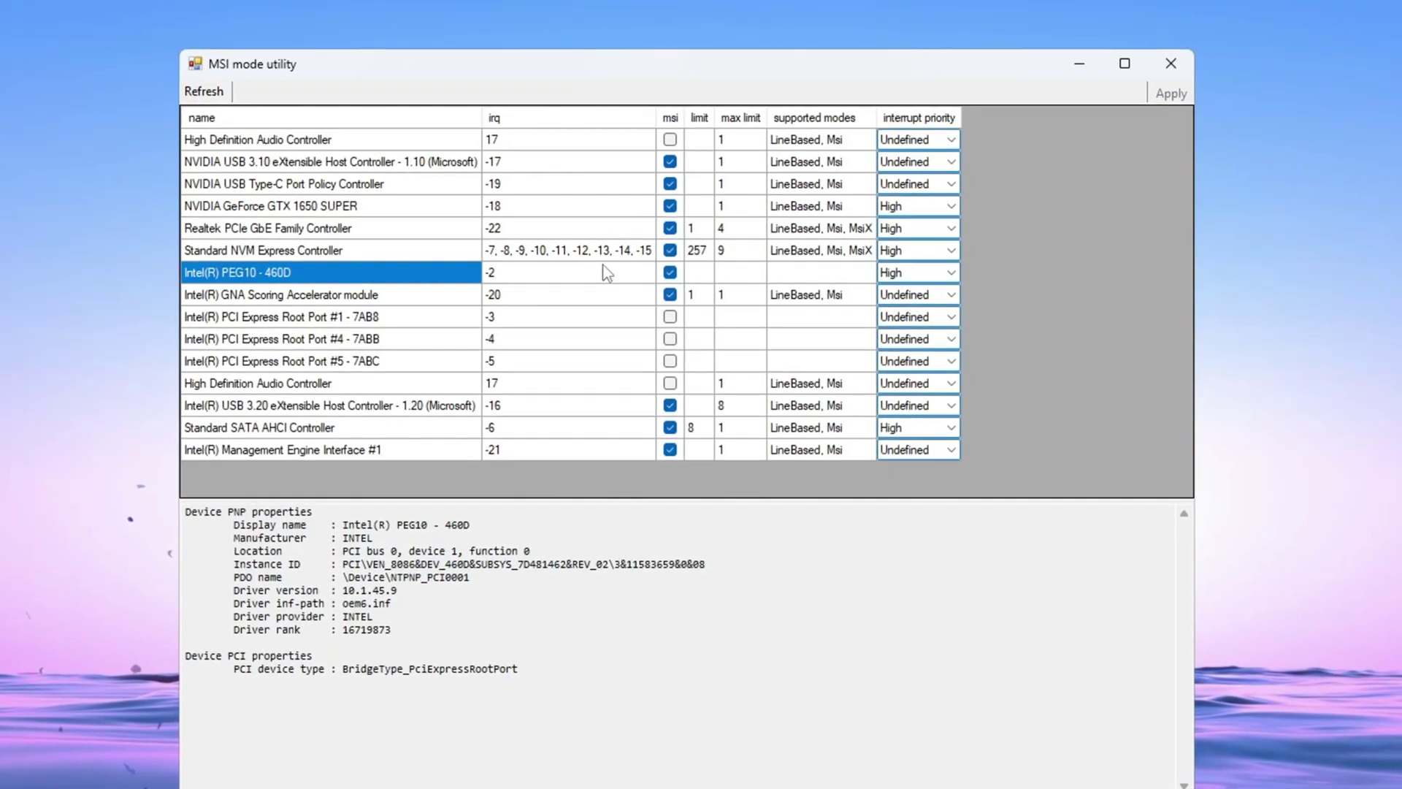
left_click(955, 274)
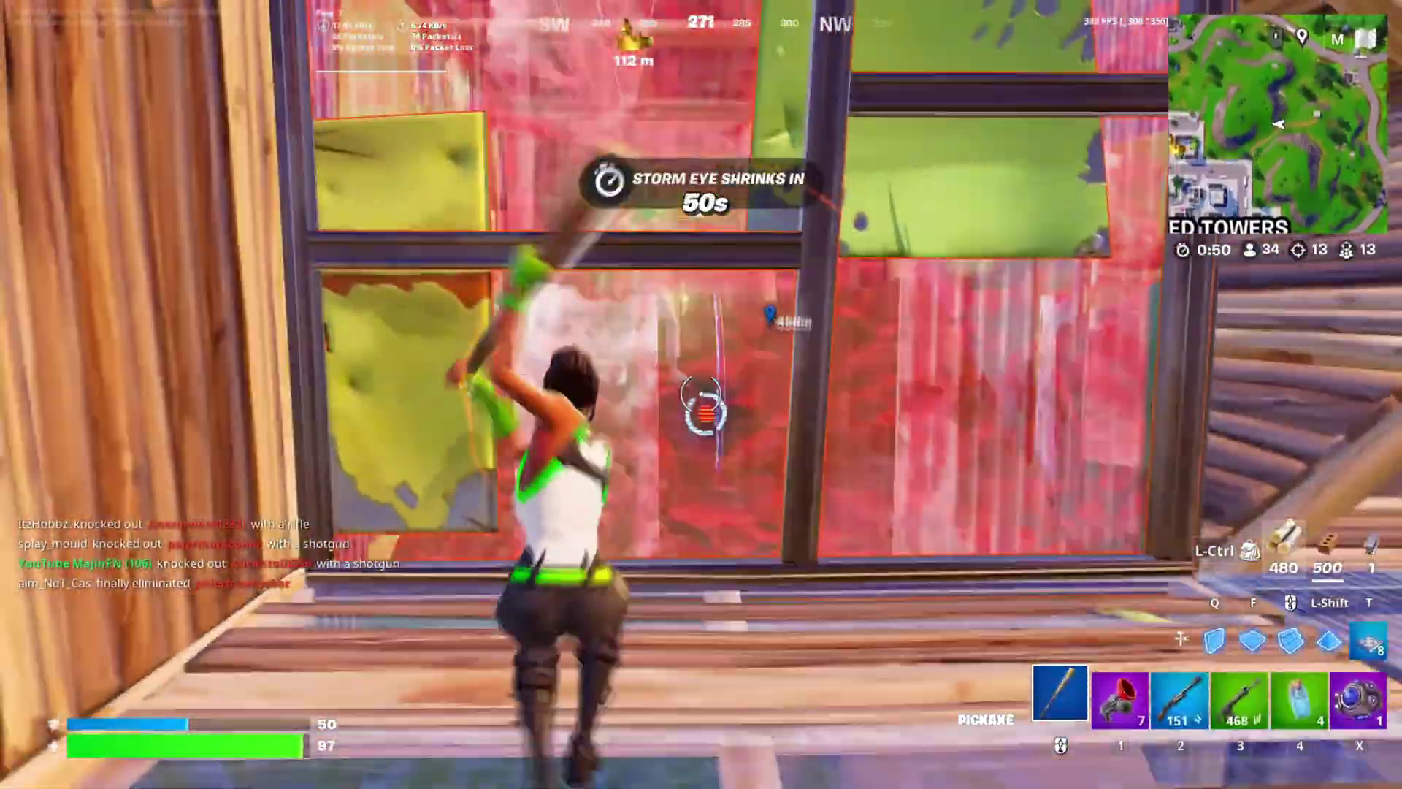
key("2")
key("3")
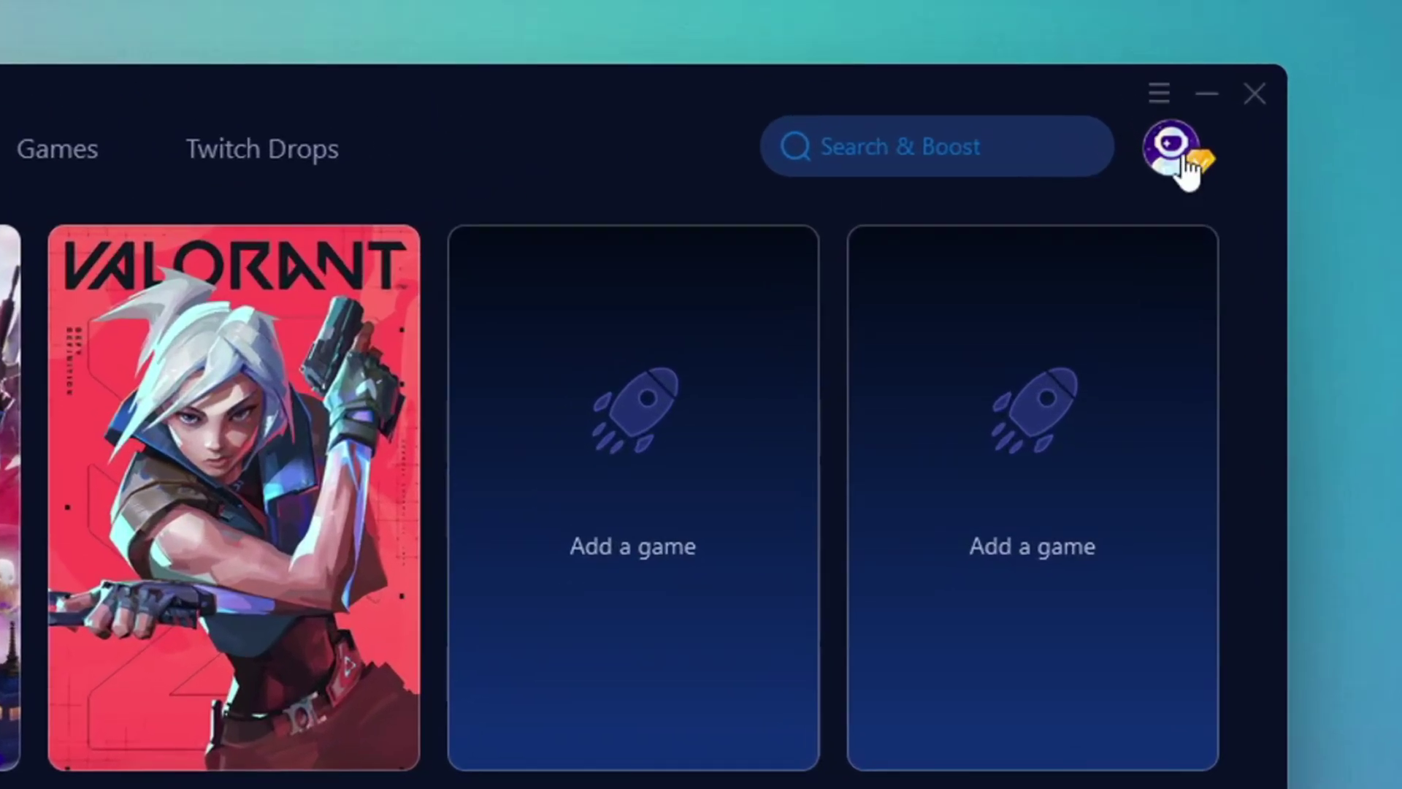
Step: Check the profile and Games list, then boost Fortnite on the Middle East region with auto node
left_click(1184, 164)
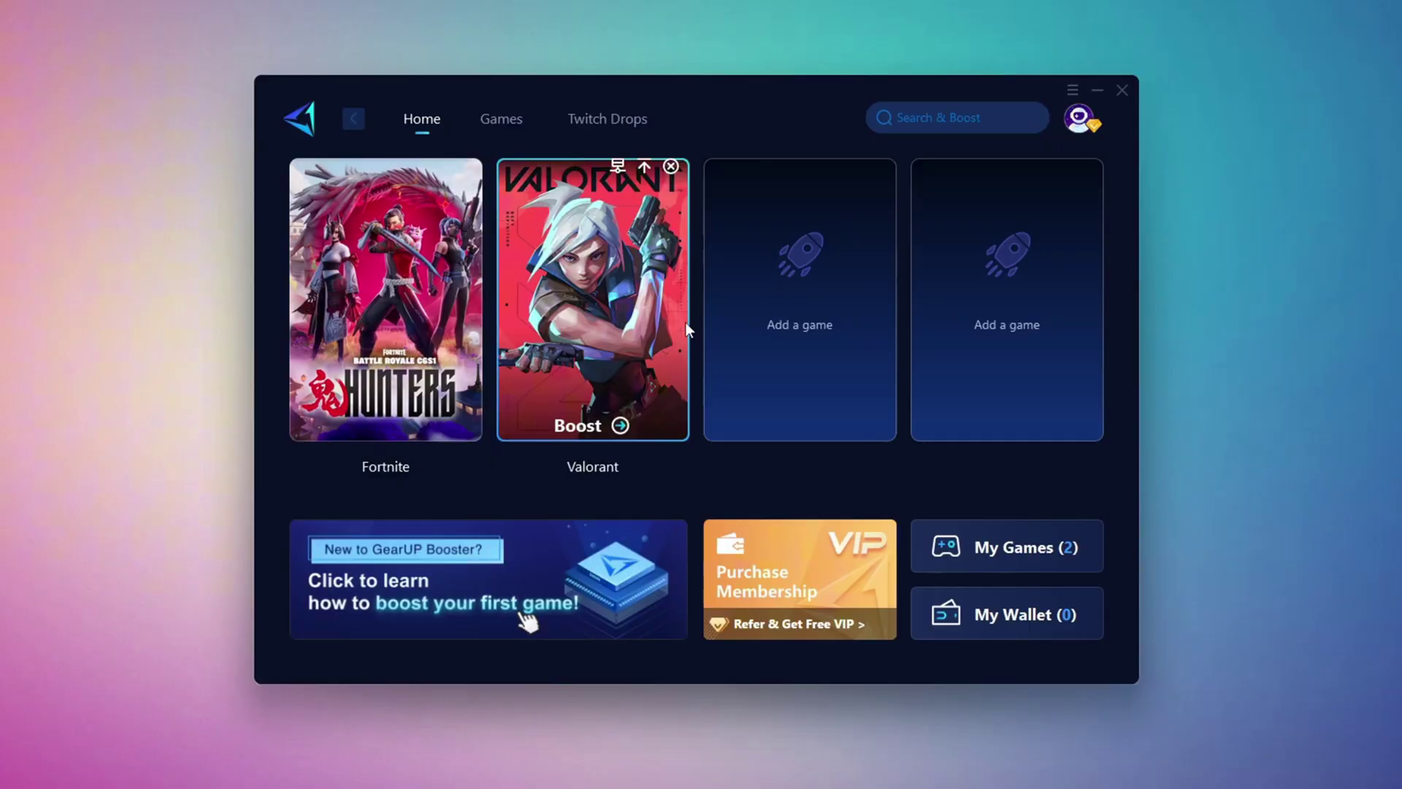
left_click(512, 124)
scroll(781, 471, "down", 5)
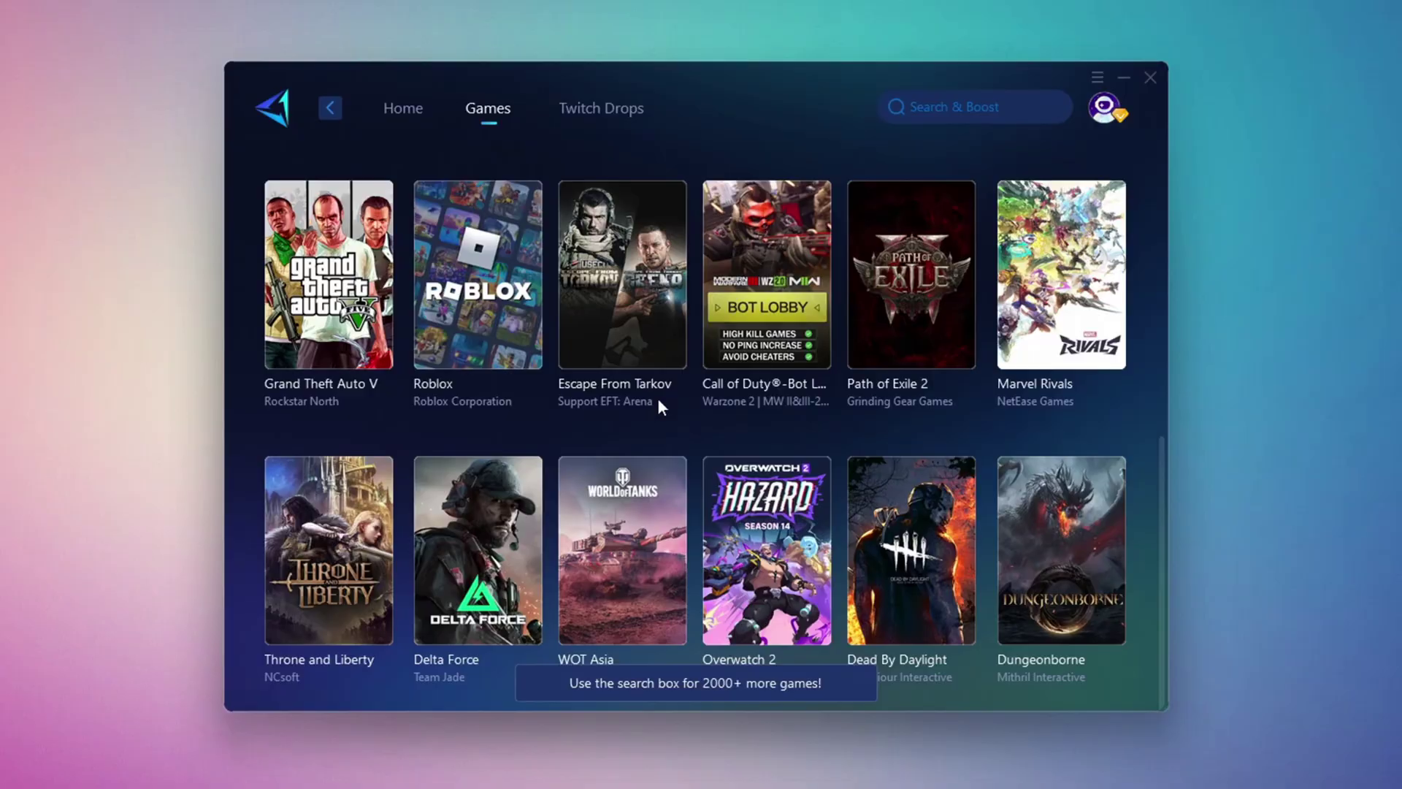
left_click(402, 111)
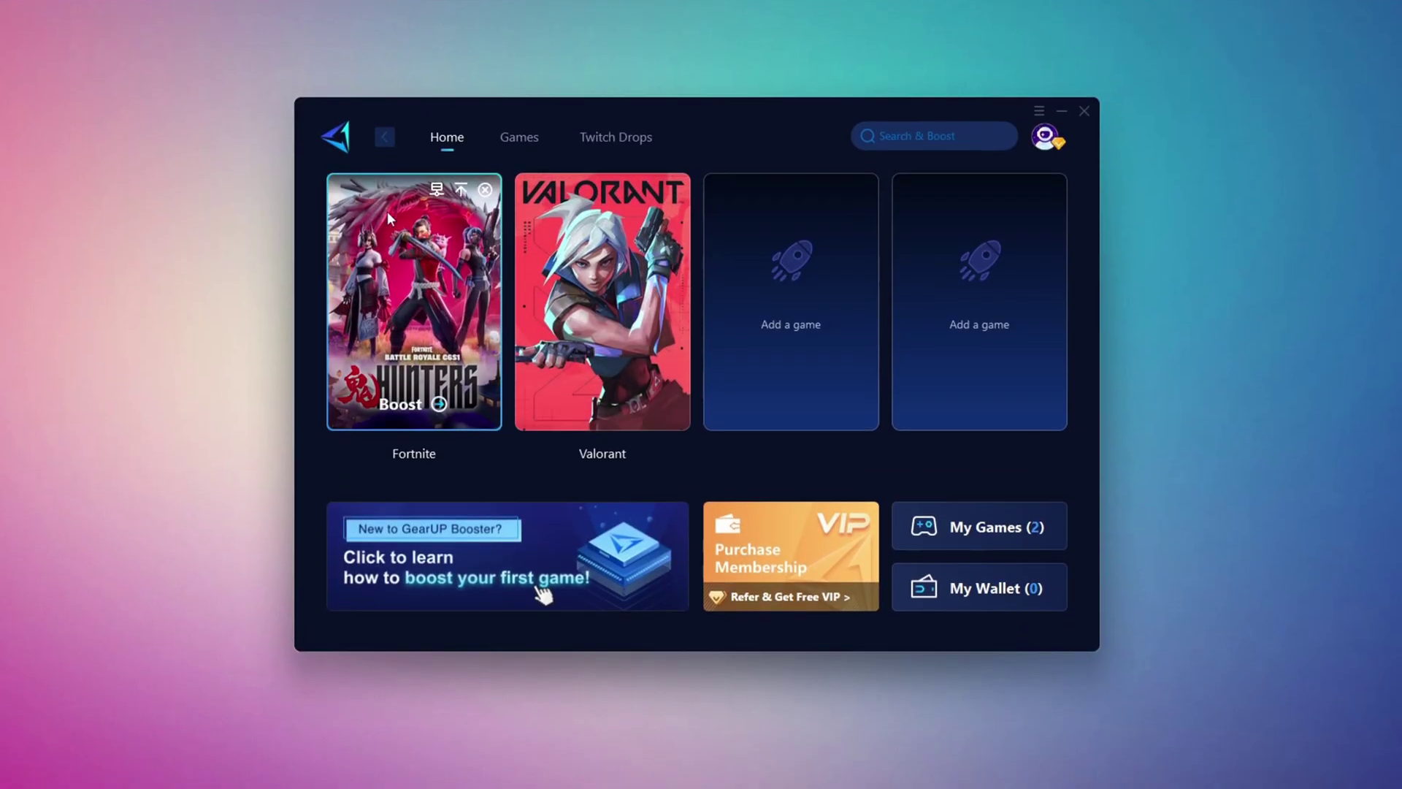
mouse_move(452, 292)
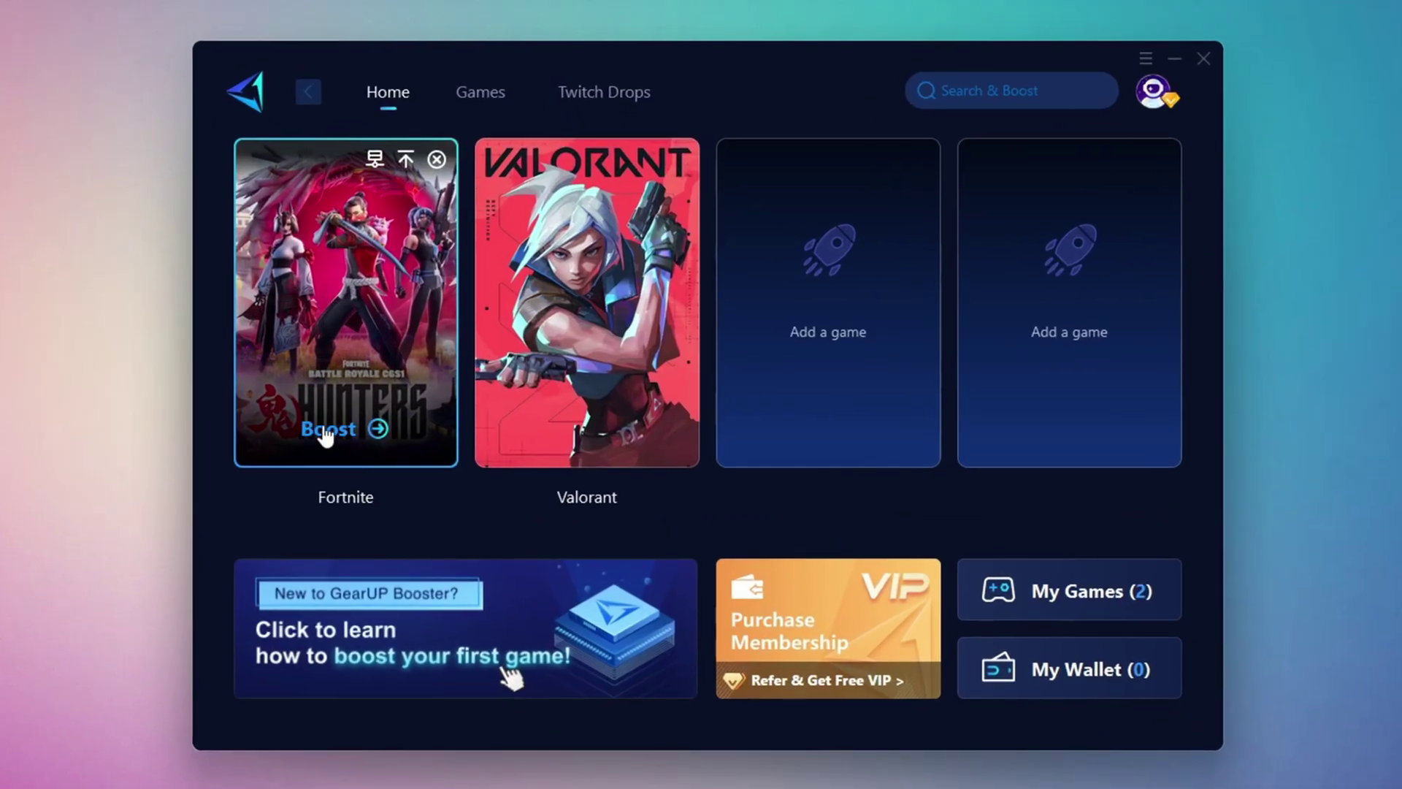
left_click(331, 430)
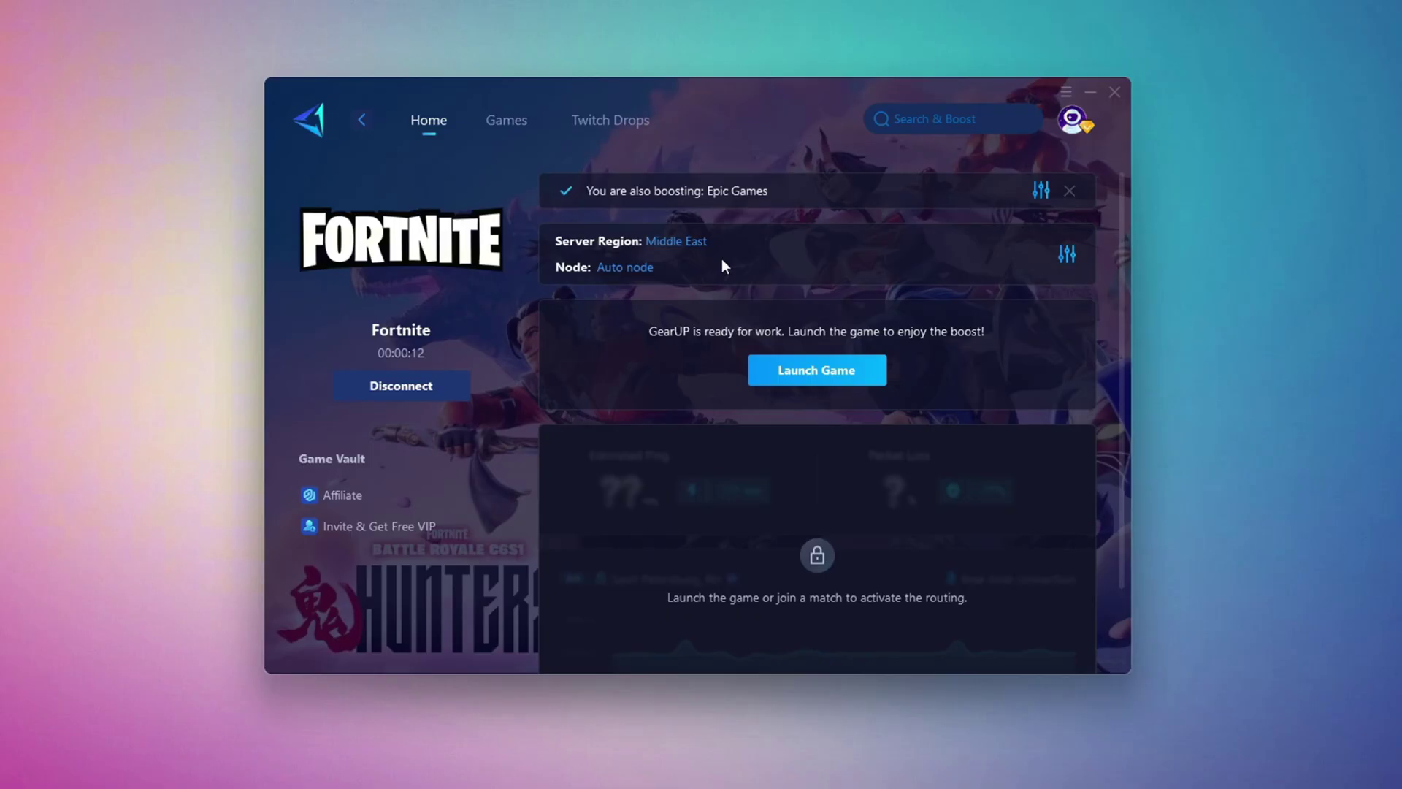
left_click(678, 244)
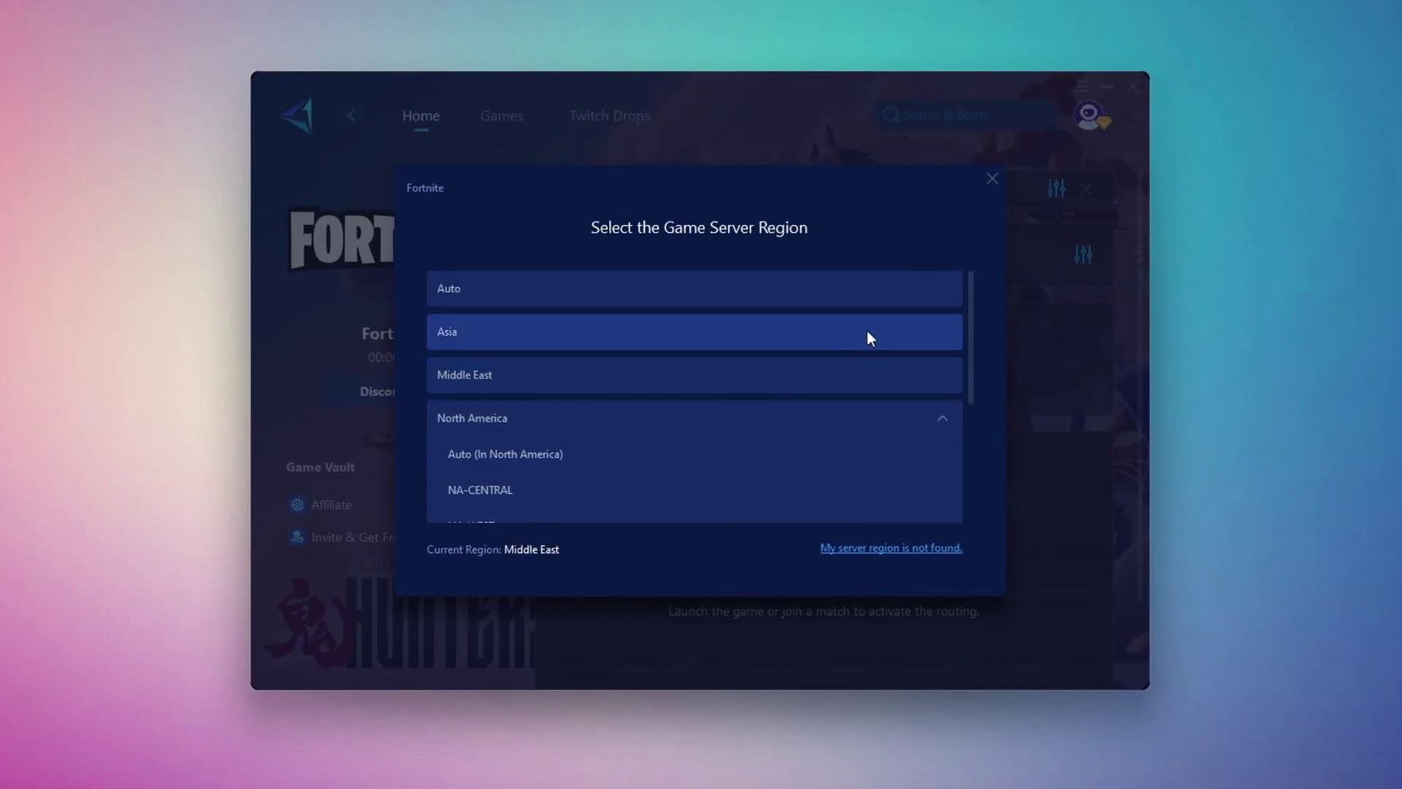
left_click(994, 179)
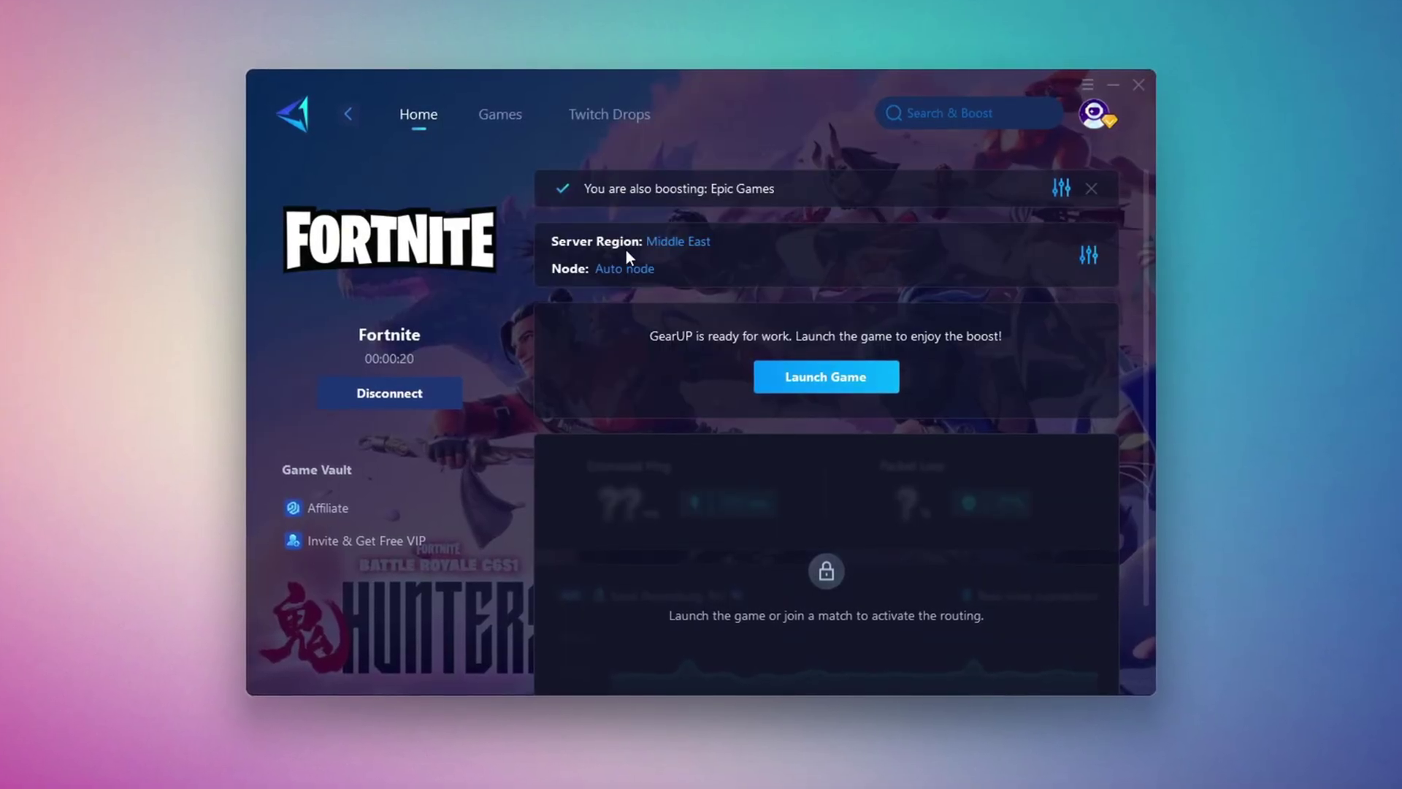
left_click(624, 269)
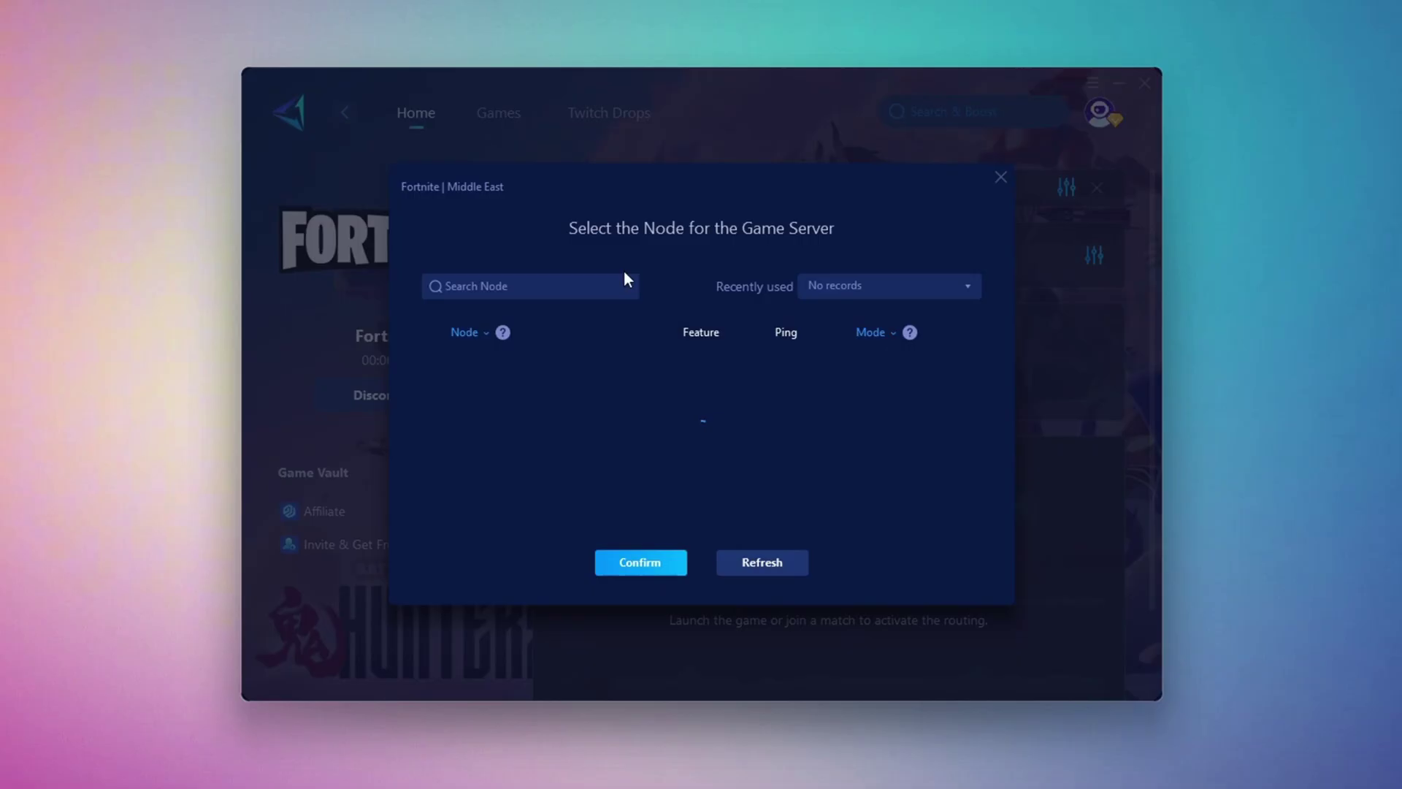
scroll(664, 413, "down", 1)
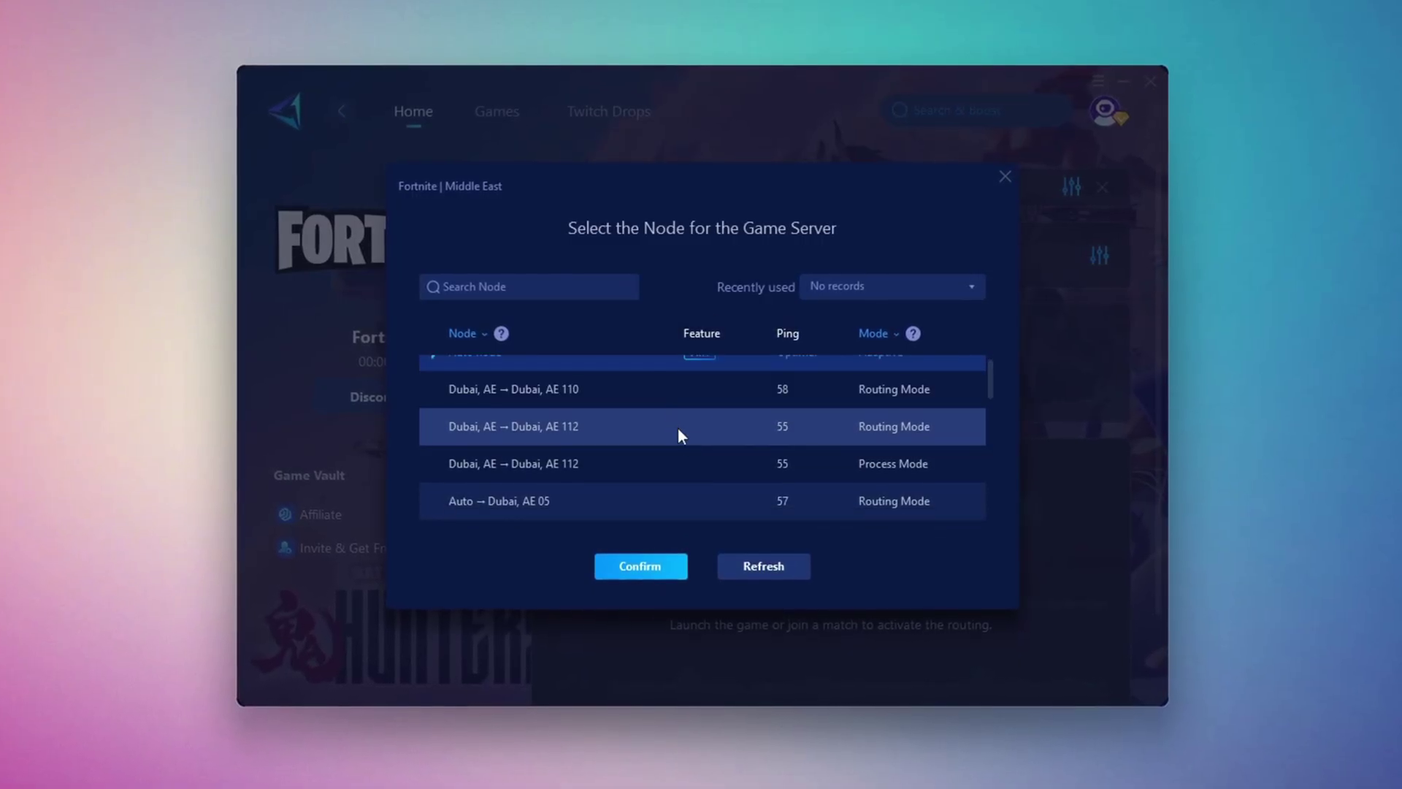
scroll(796, 446, "up", 1)
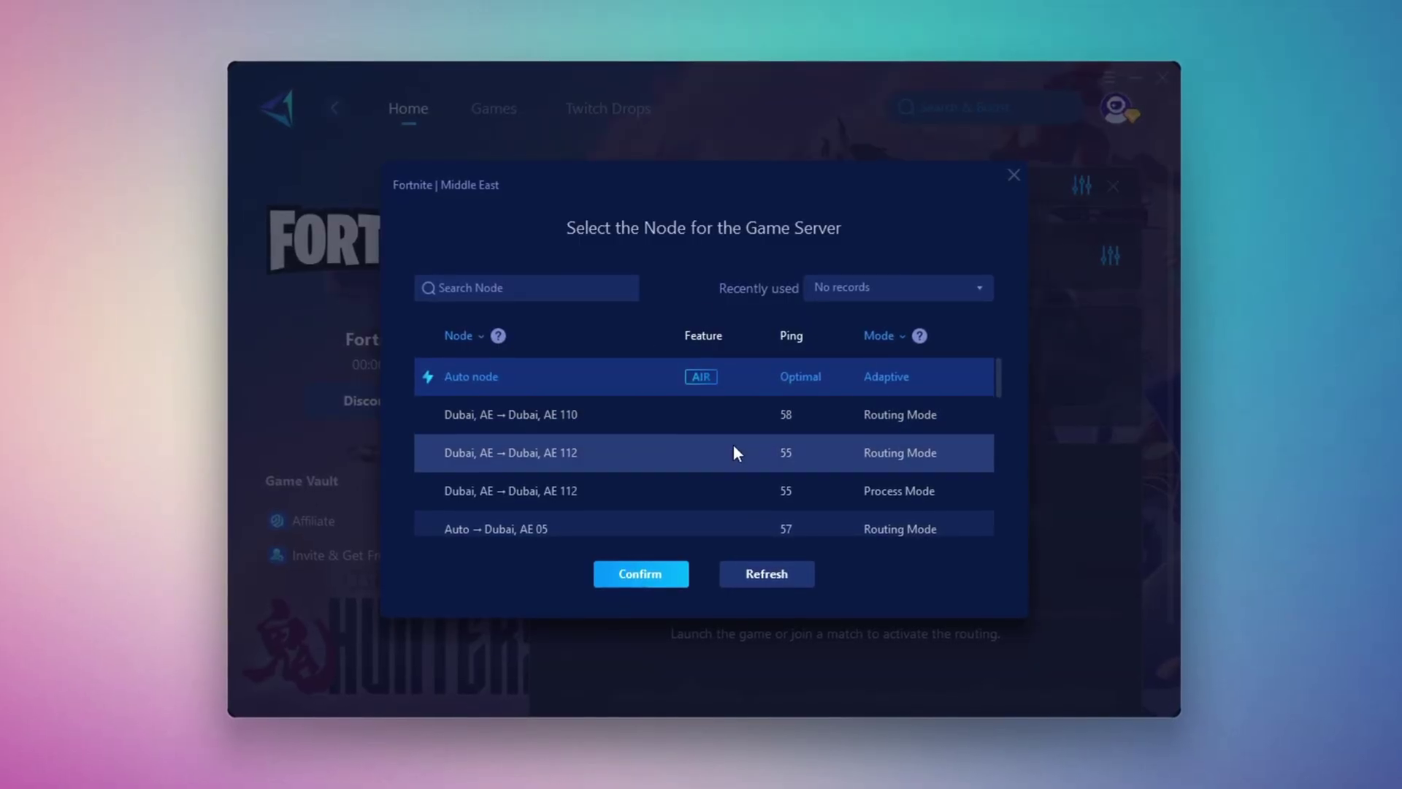
left_click(1013, 175)
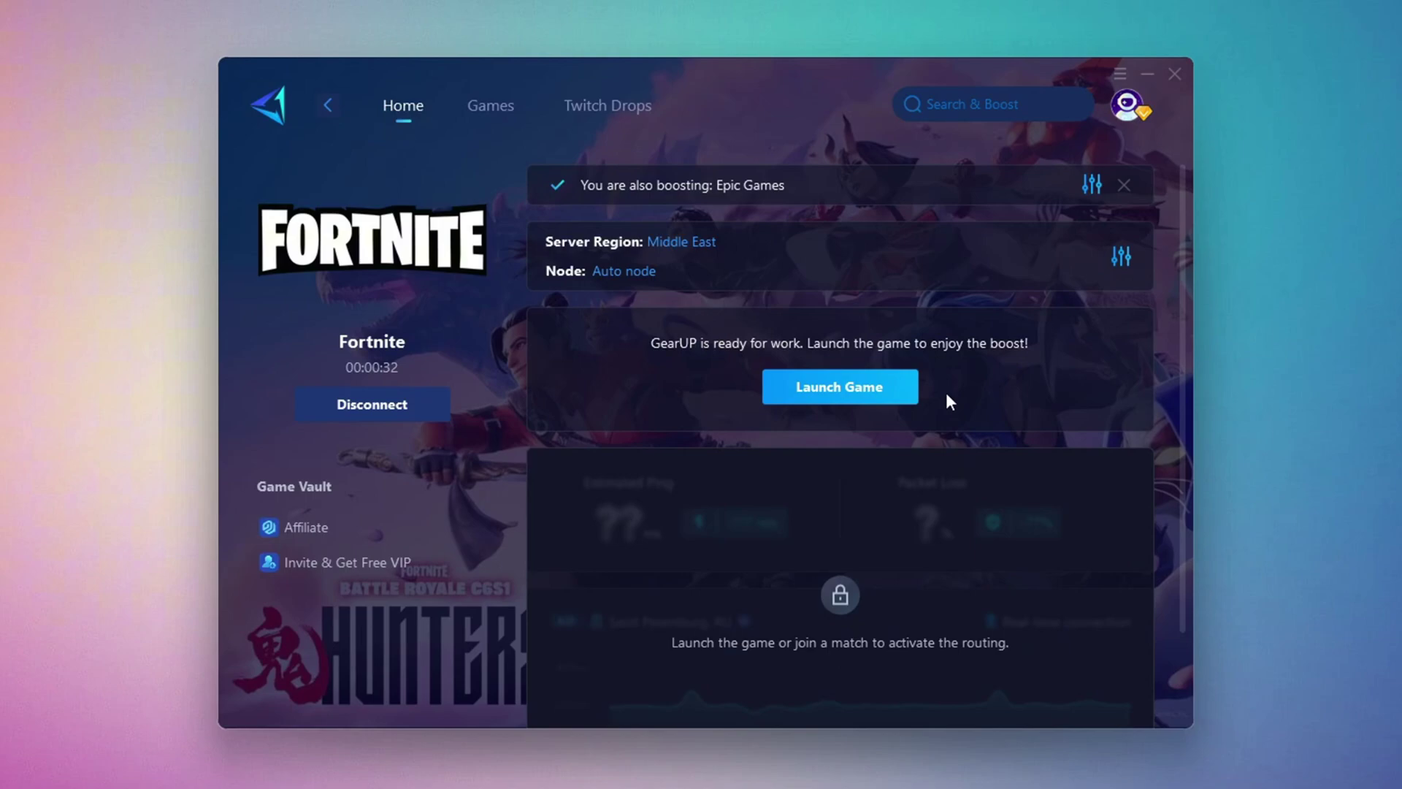
Step: Minimize GearUP and play Fortnite, switching between the pump shotgun and assault rifle
left_click(1182, 73)
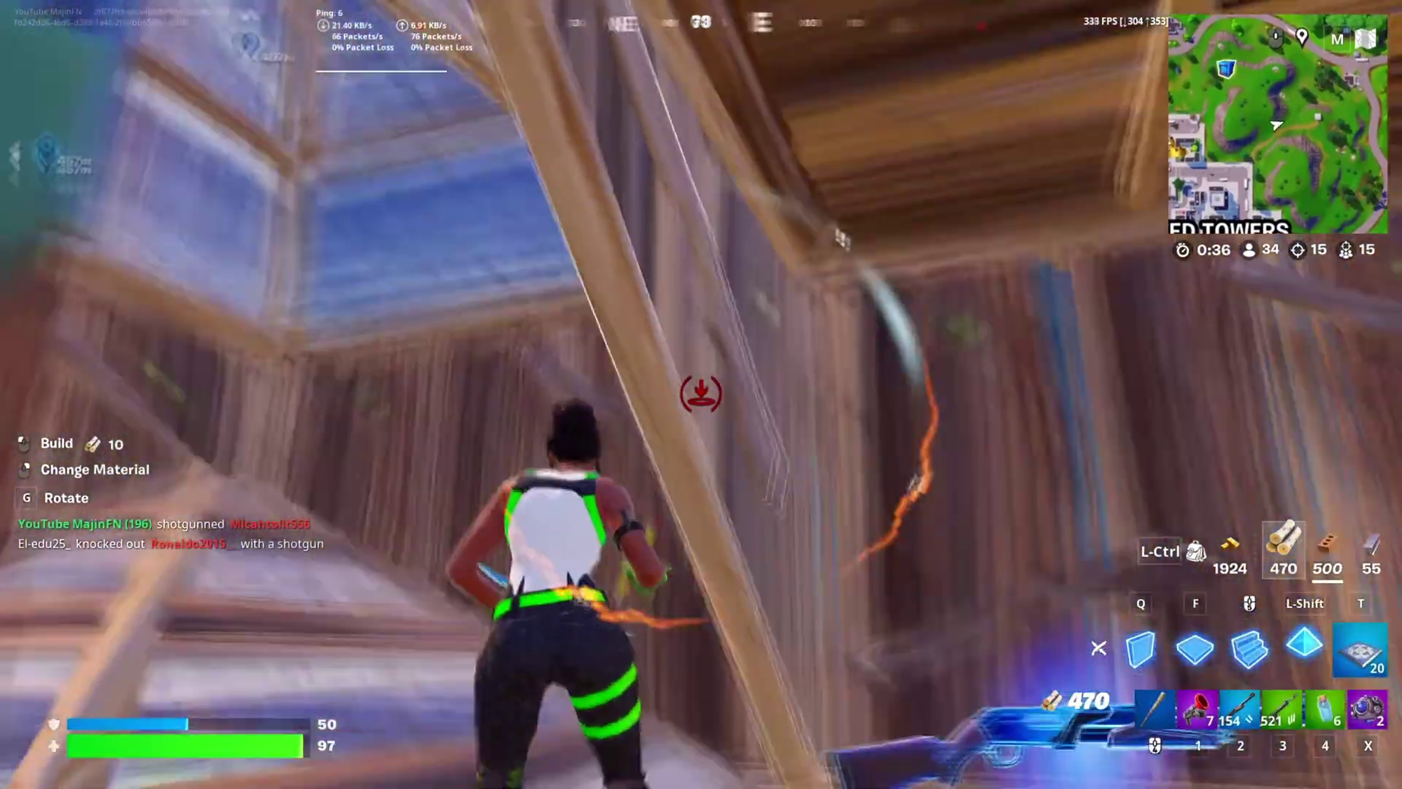
key("2")
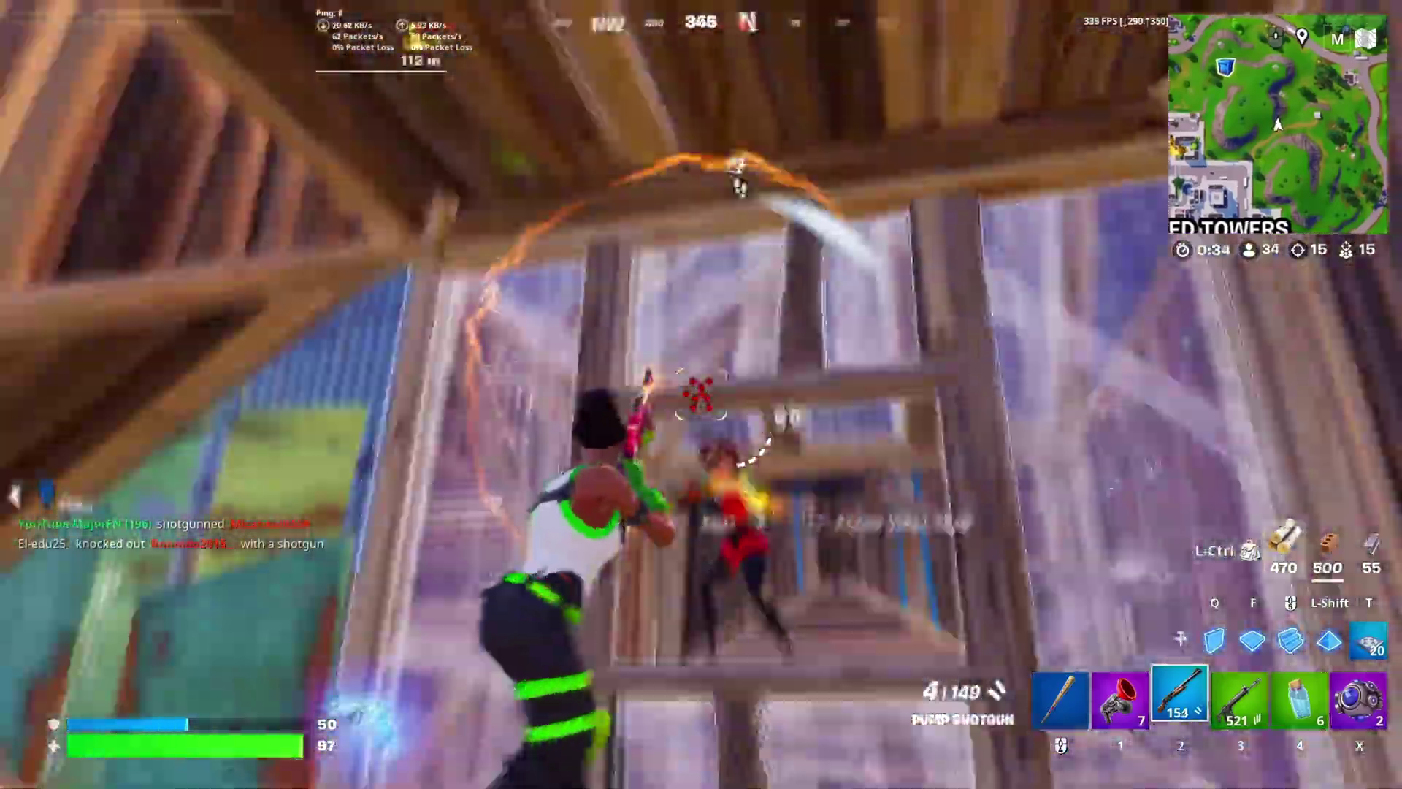
key("3")
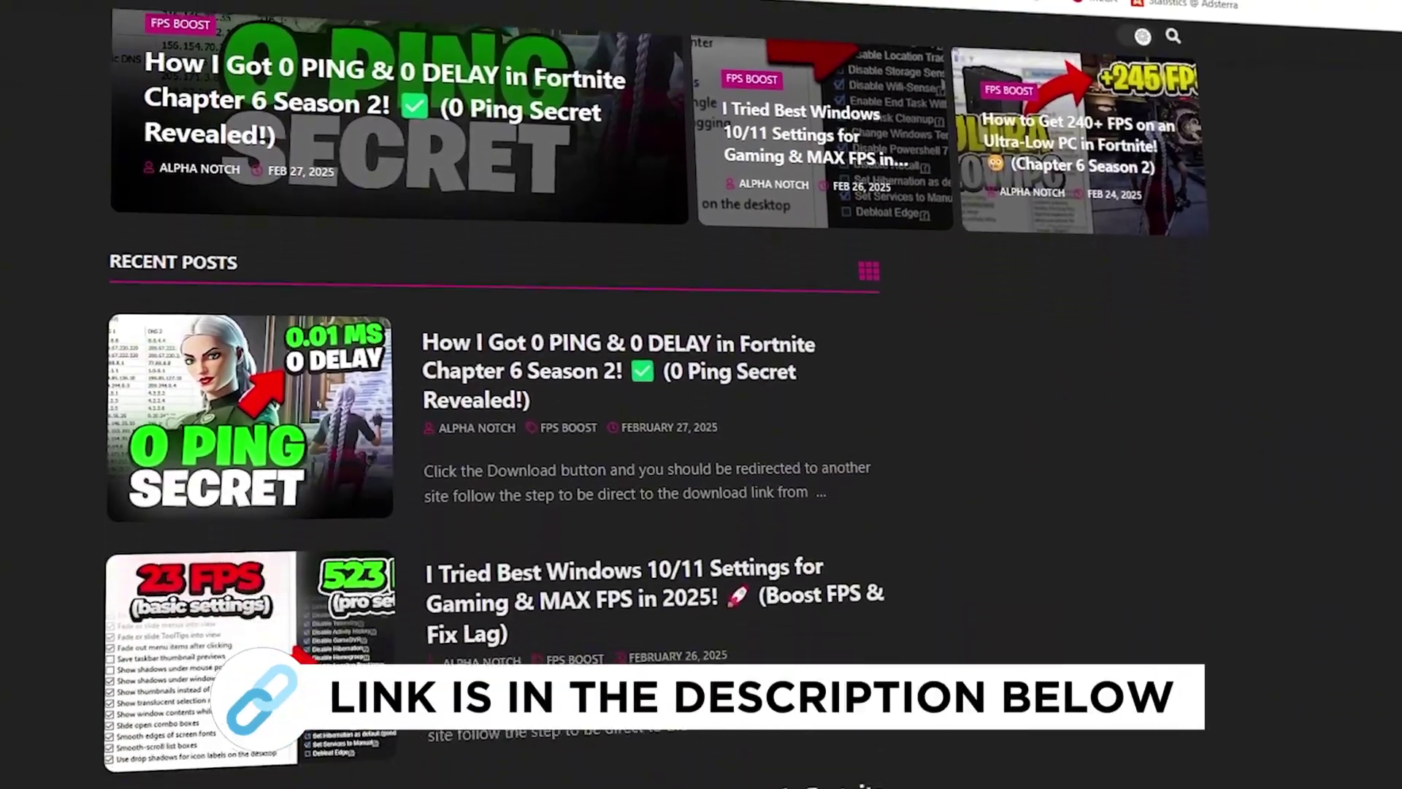
scroll(701, 394, "down", 6)
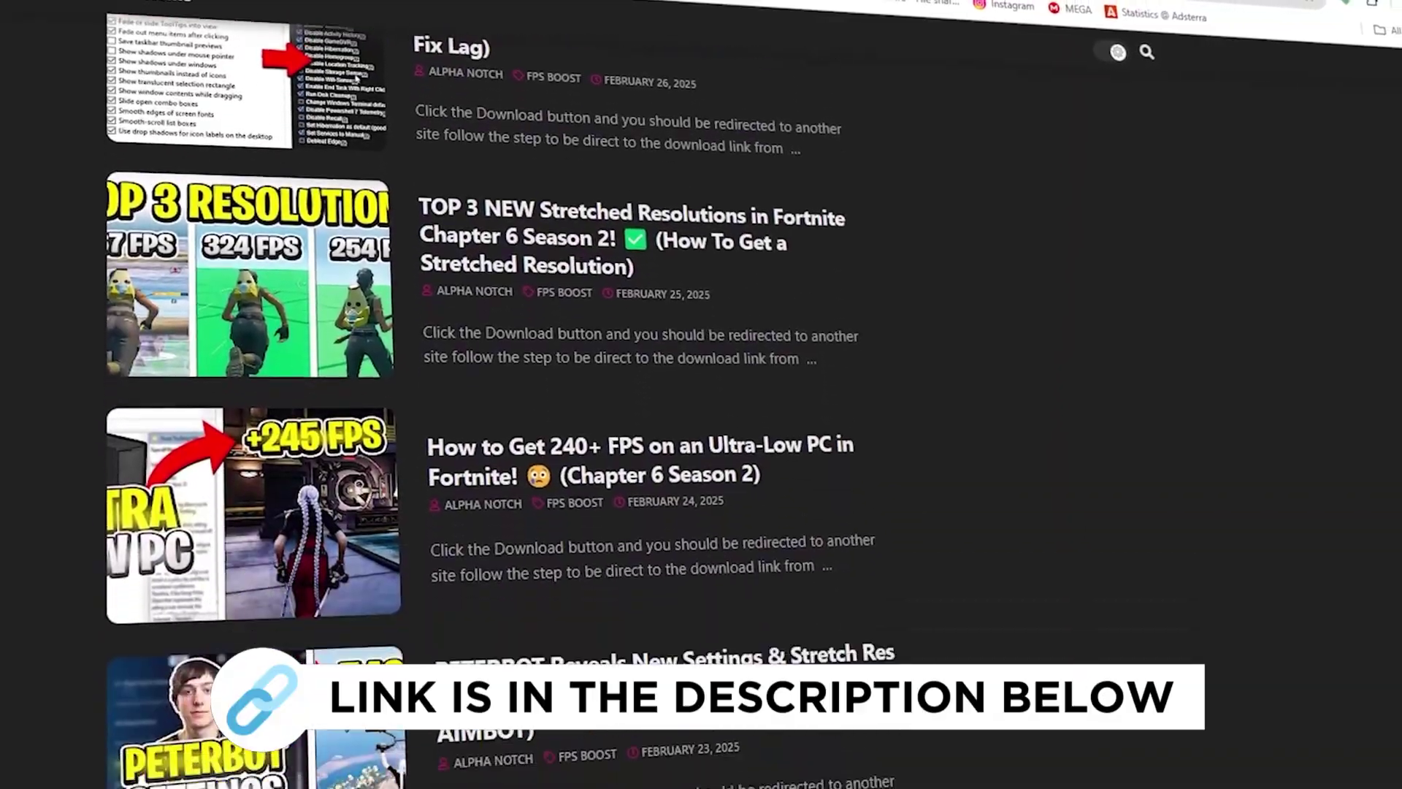
scroll(628, 365, "down", 4)
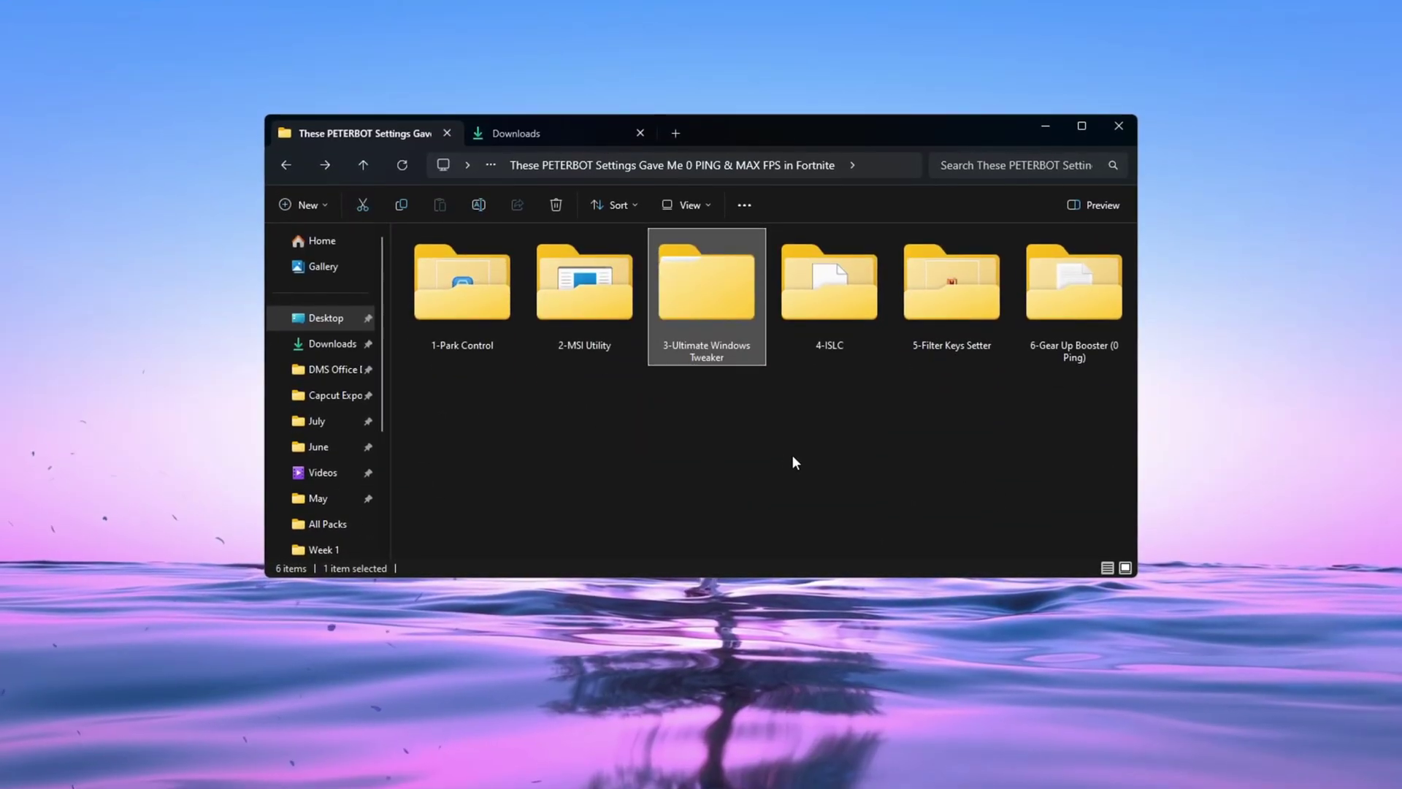
Step: Run Ultimate Windows Tweaker 4.8 as administrator from 3-Ultimate Windows Tweaker > UWT4, then minimize Explorer
double_click(711, 300)
double_click(431, 258)
double_click(432, 257)
left_click(490, 306)
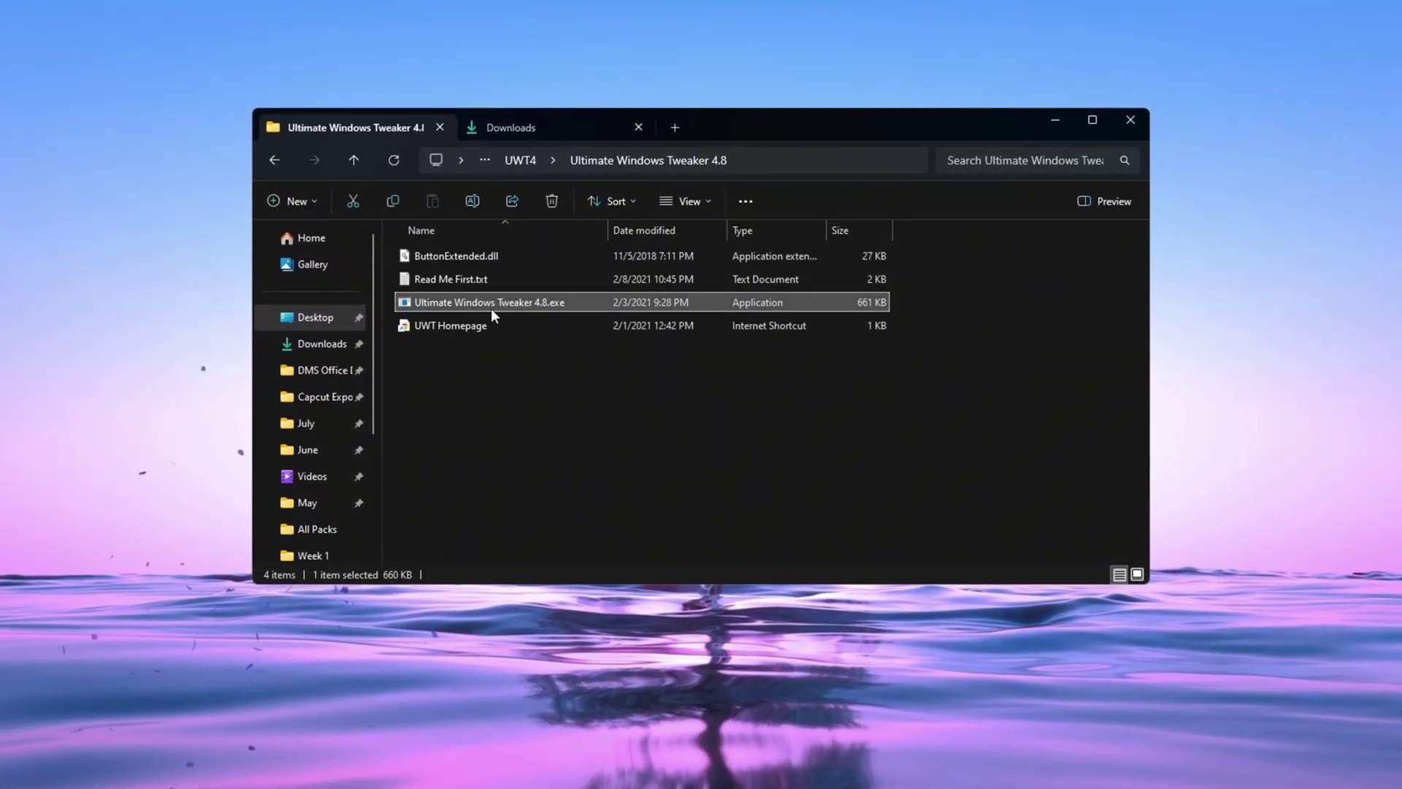
right_click(491, 309)
left_click(563, 414)
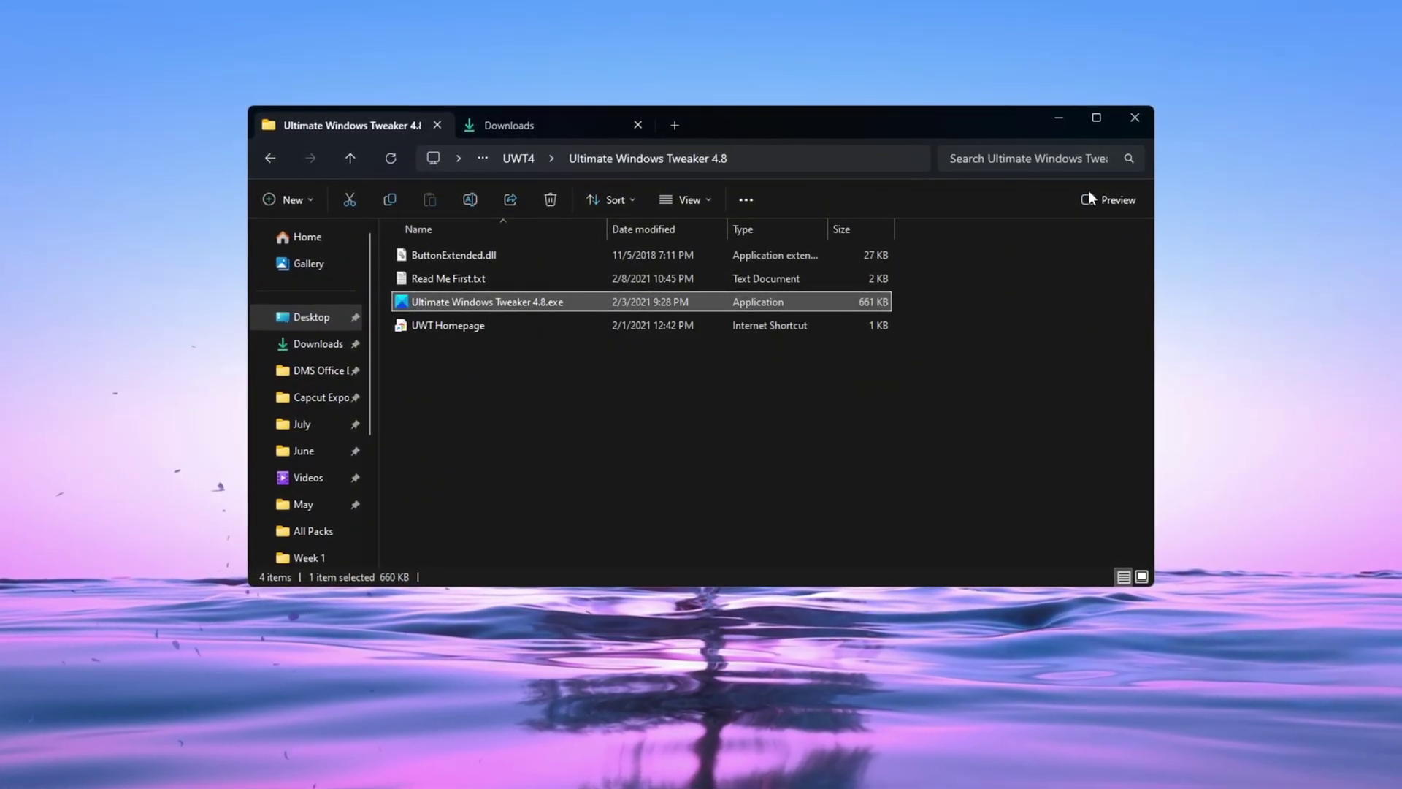
left_click(1060, 120)
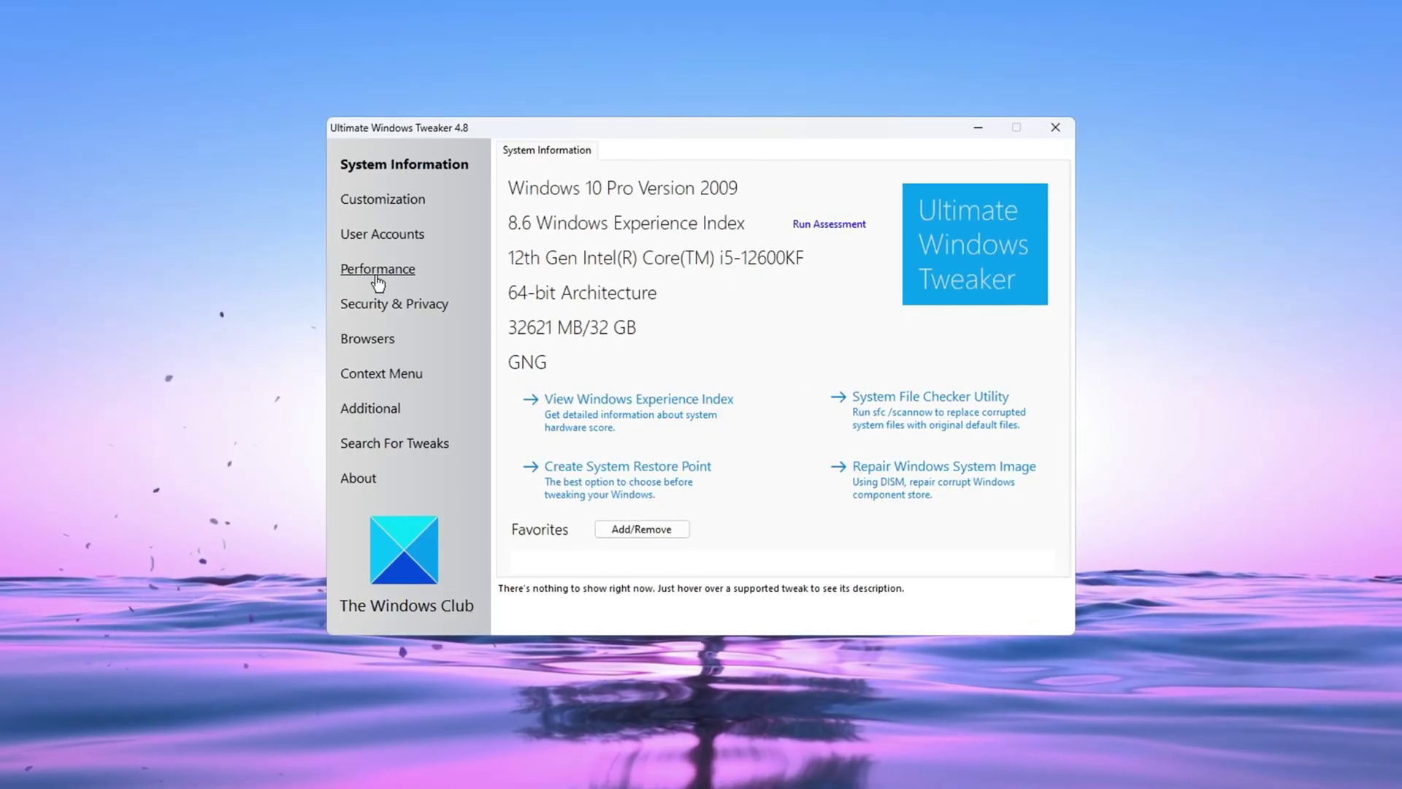
Step: Review the Performance tweaks page, then move on to the Additional tweaks page
left_click(376, 277)
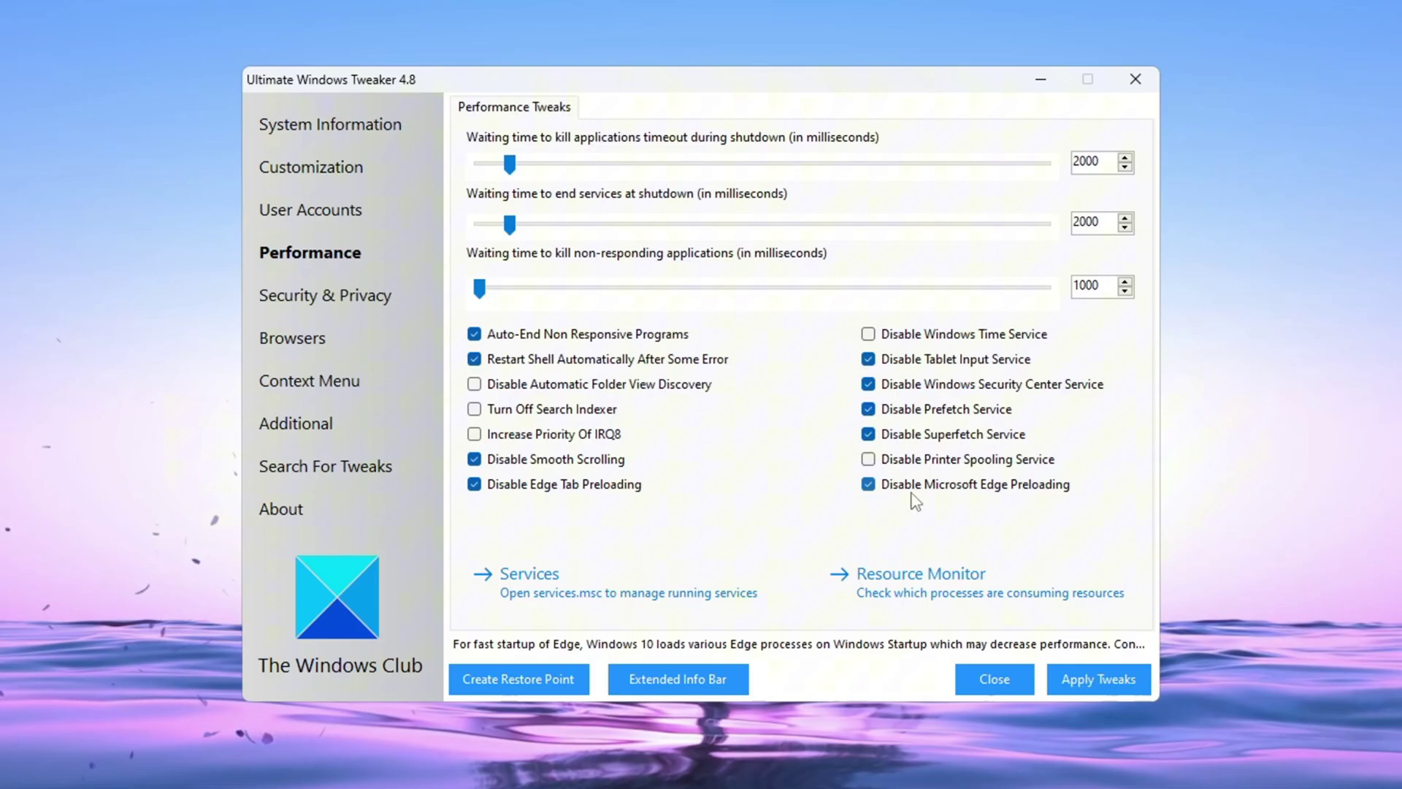
left_click(278, 439)
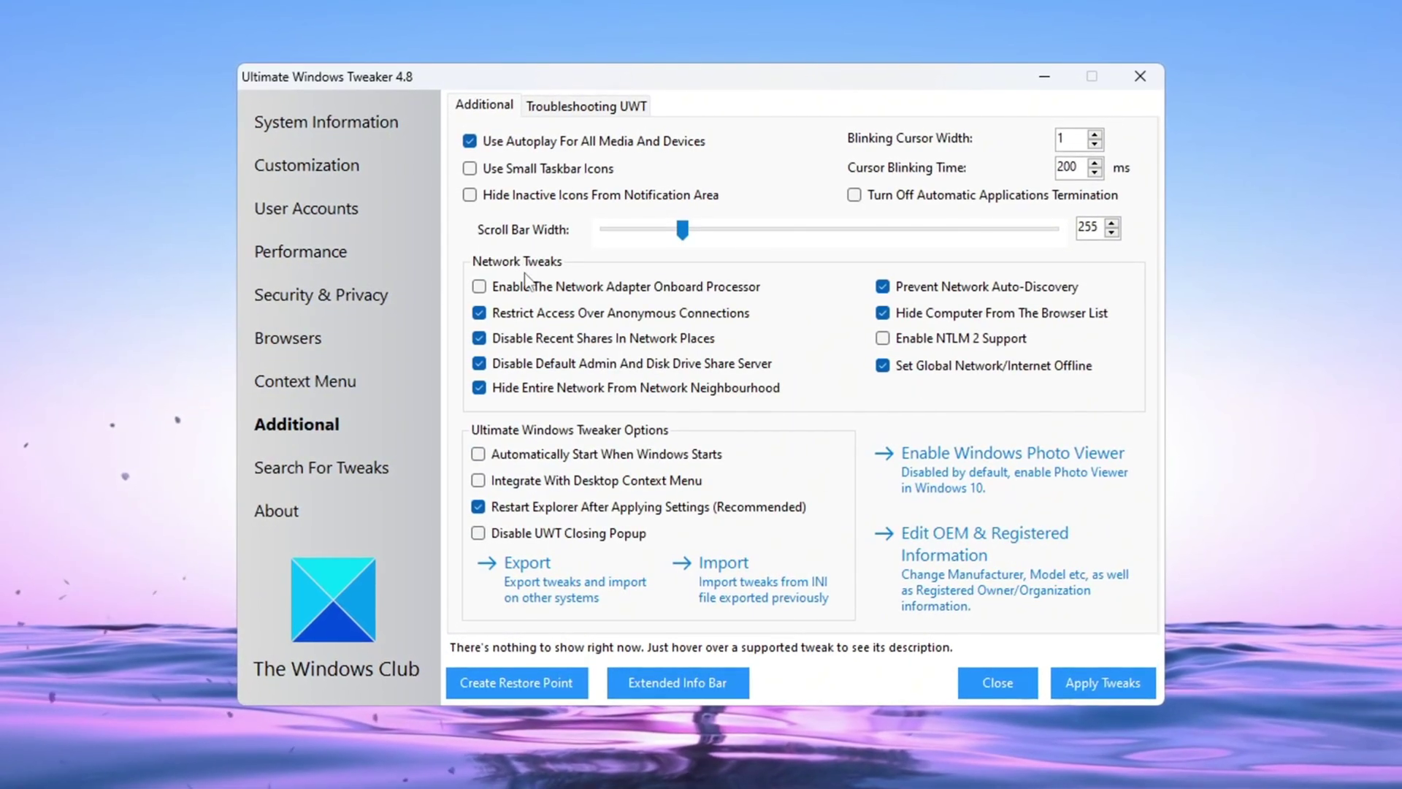
Step: Tick Enable The Network Adapter Onboard Processor on the Additional tweaks page
left_click(479, 285)
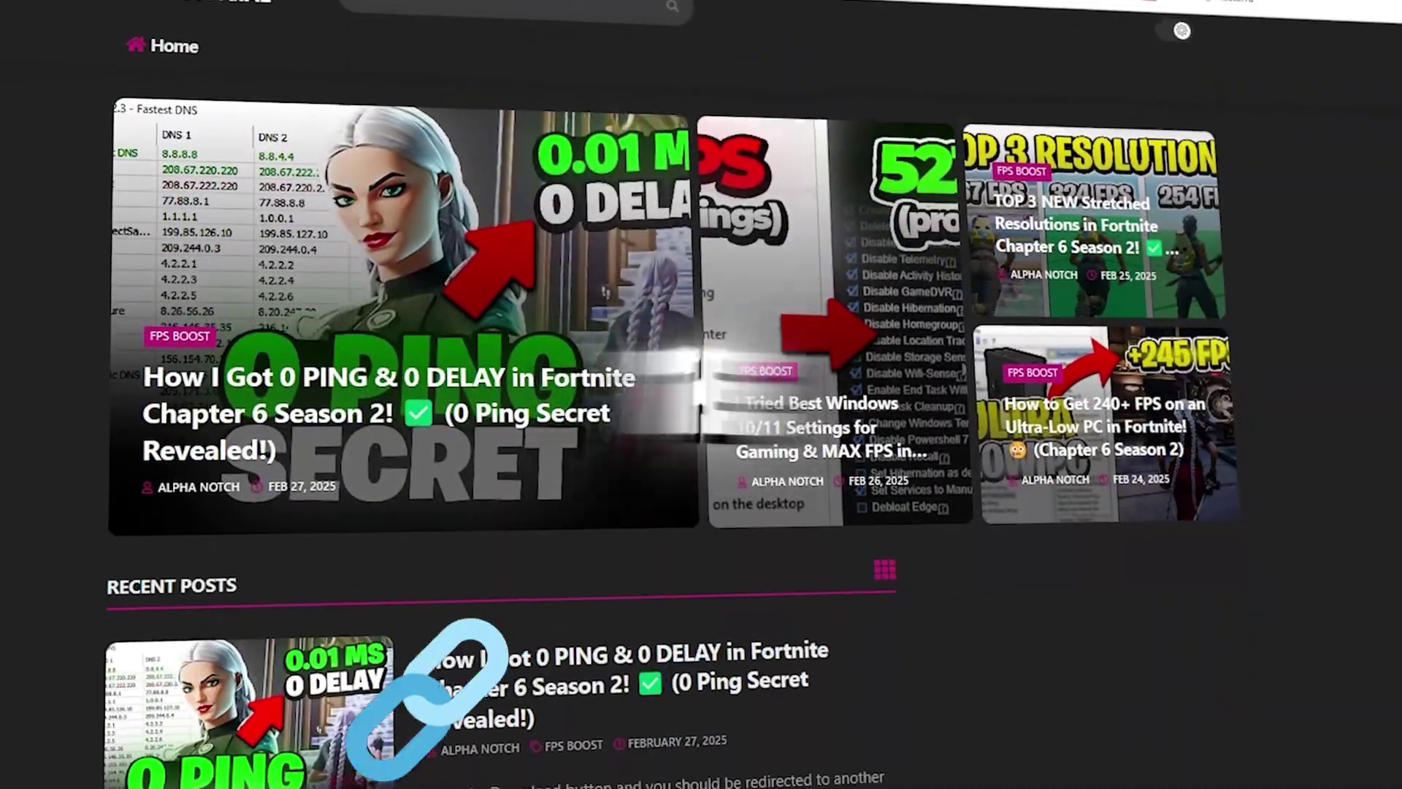
scroll(497, 394, "down", 7)
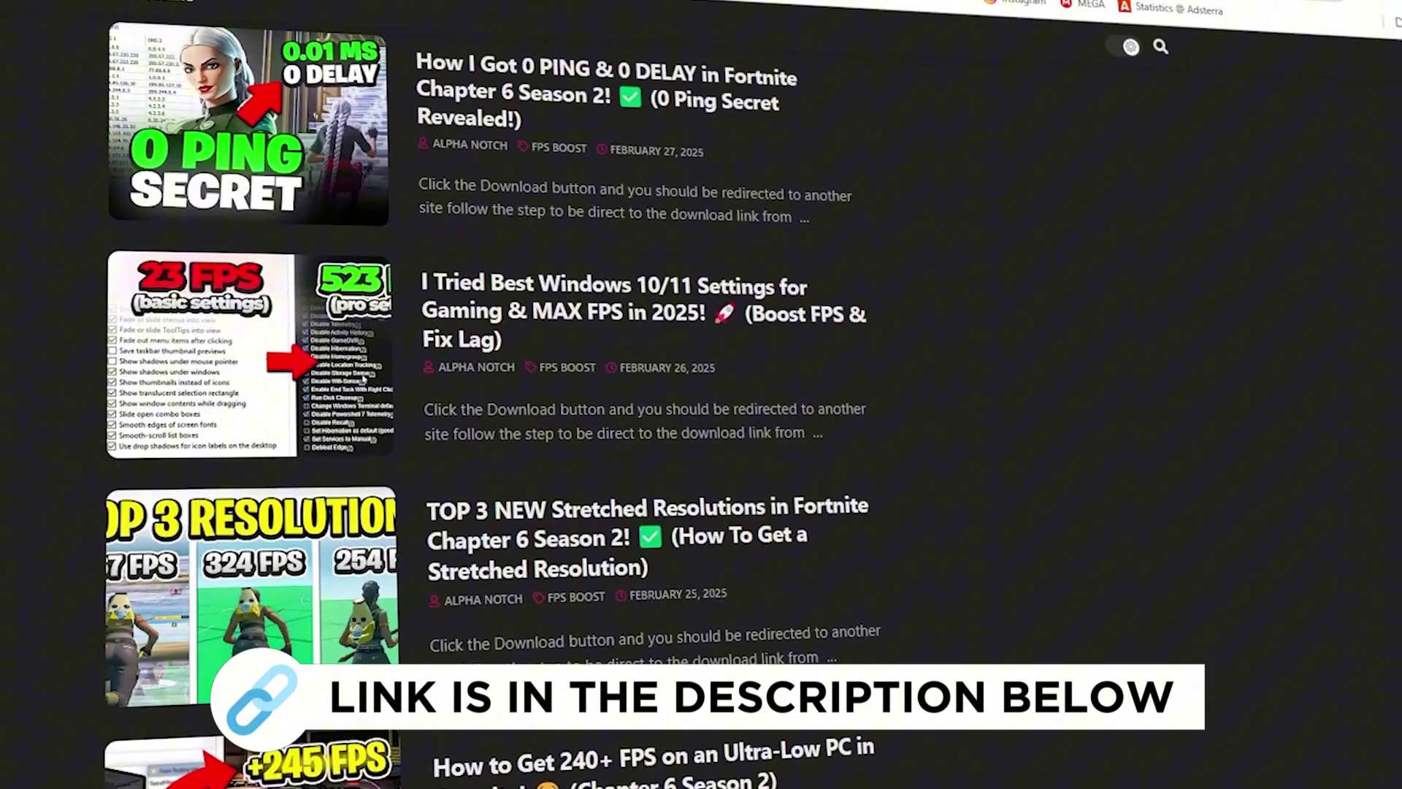
scroll(496, 395, "down", 6)
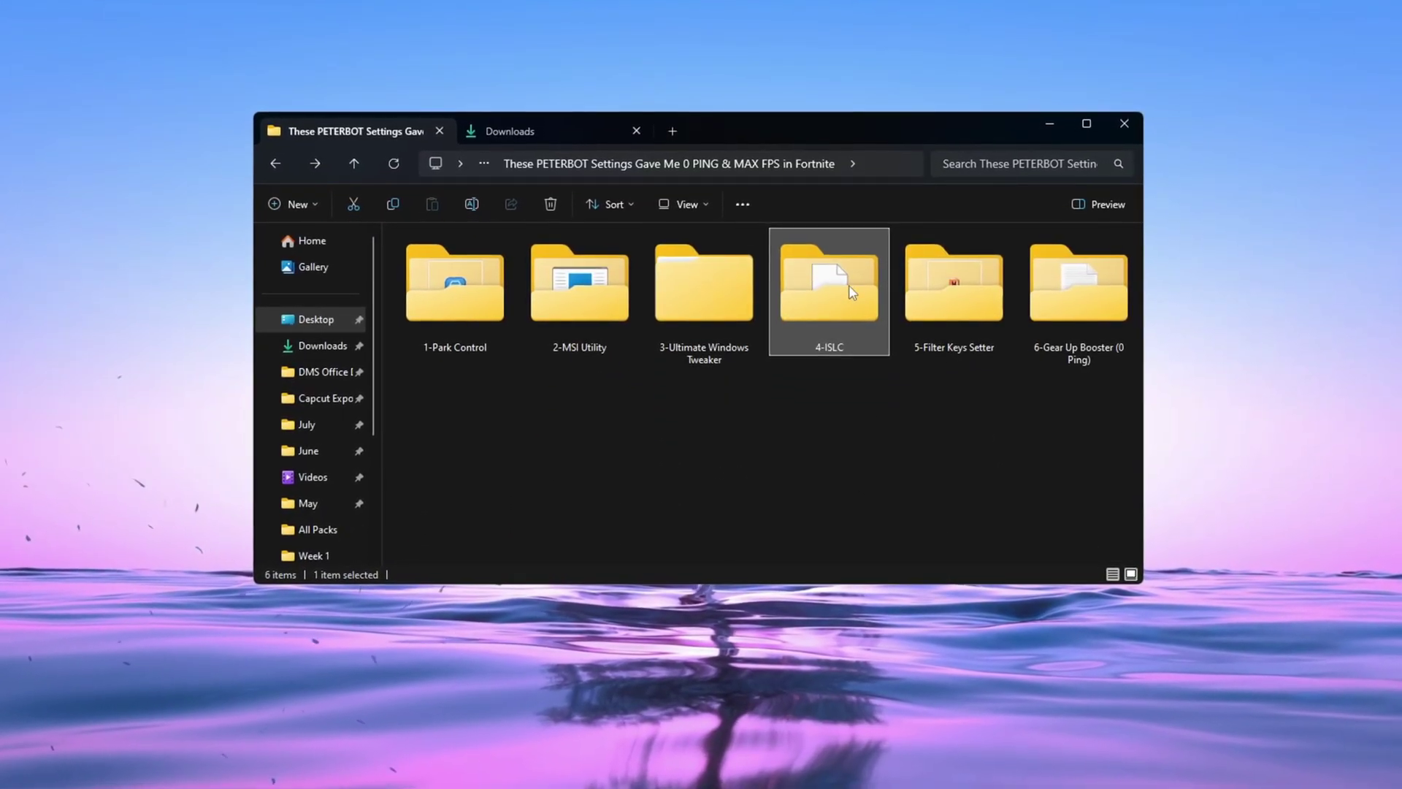
Step: Open the 4-ISLC folder containing Intelligent Standby List Cleaner
double_click(849, 285)
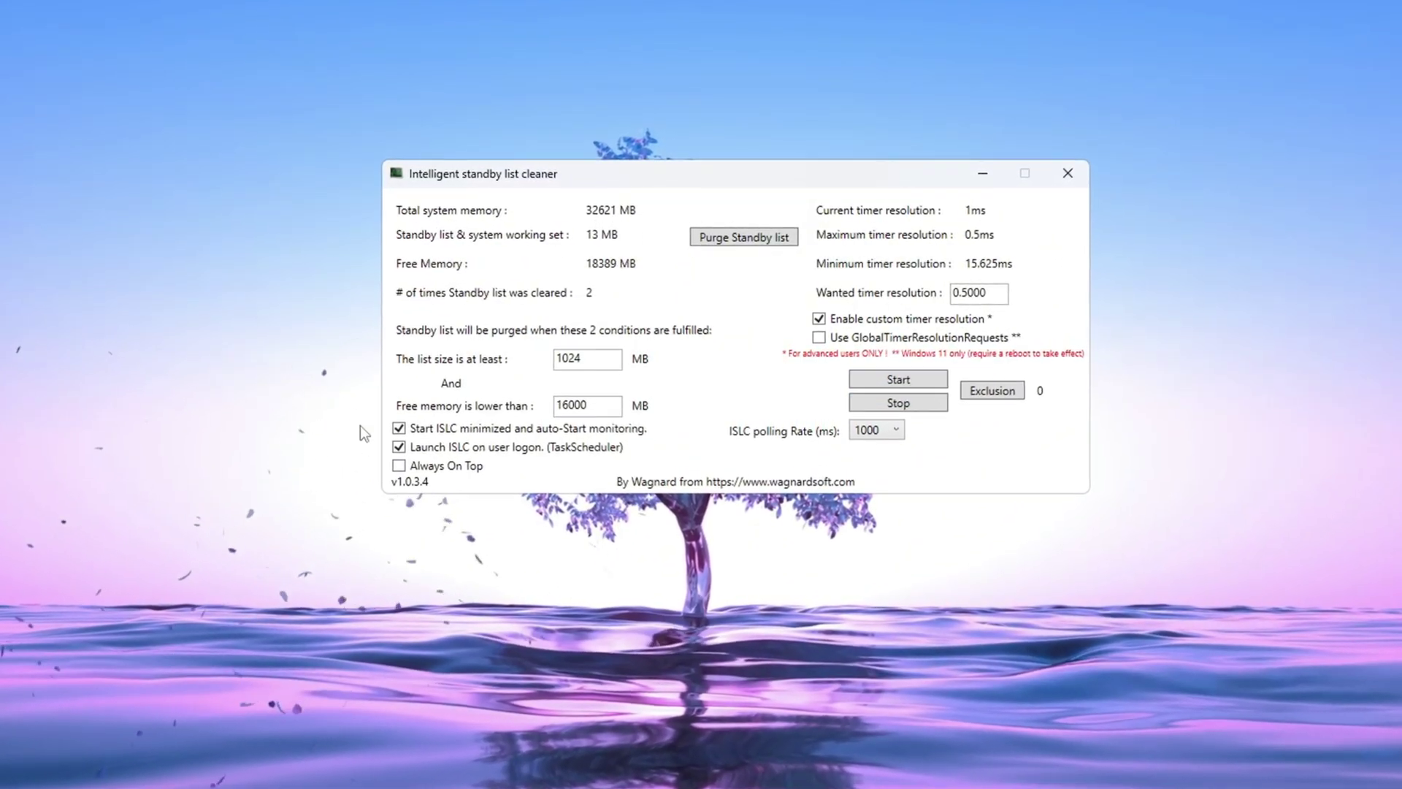
Step: Start ISLC monitoring with a 16000 MB free-memory threshold, 0.5000 ms timer resolution and auto-start minimized
double_click(592, 407)
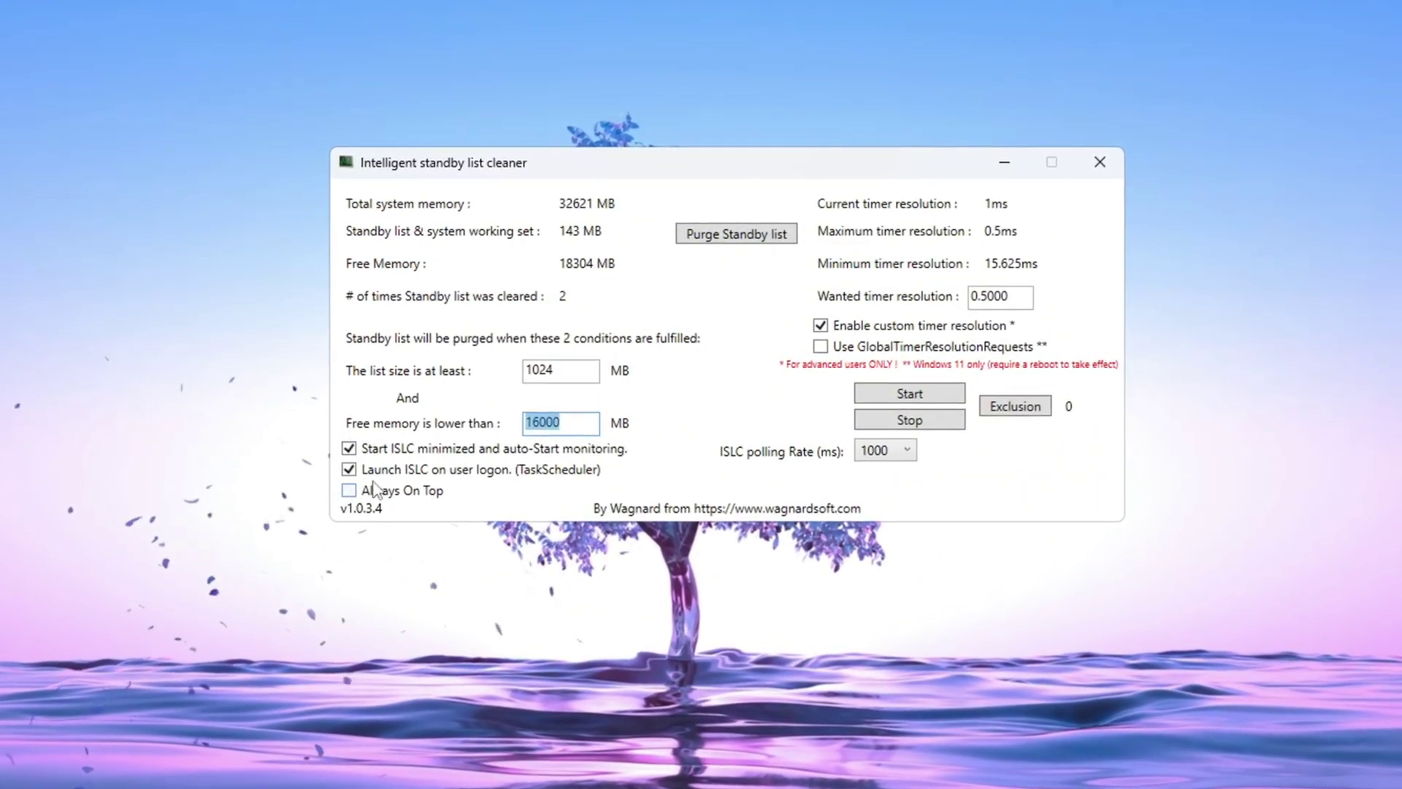
left_click(394, 448)
left_click(397, 449)
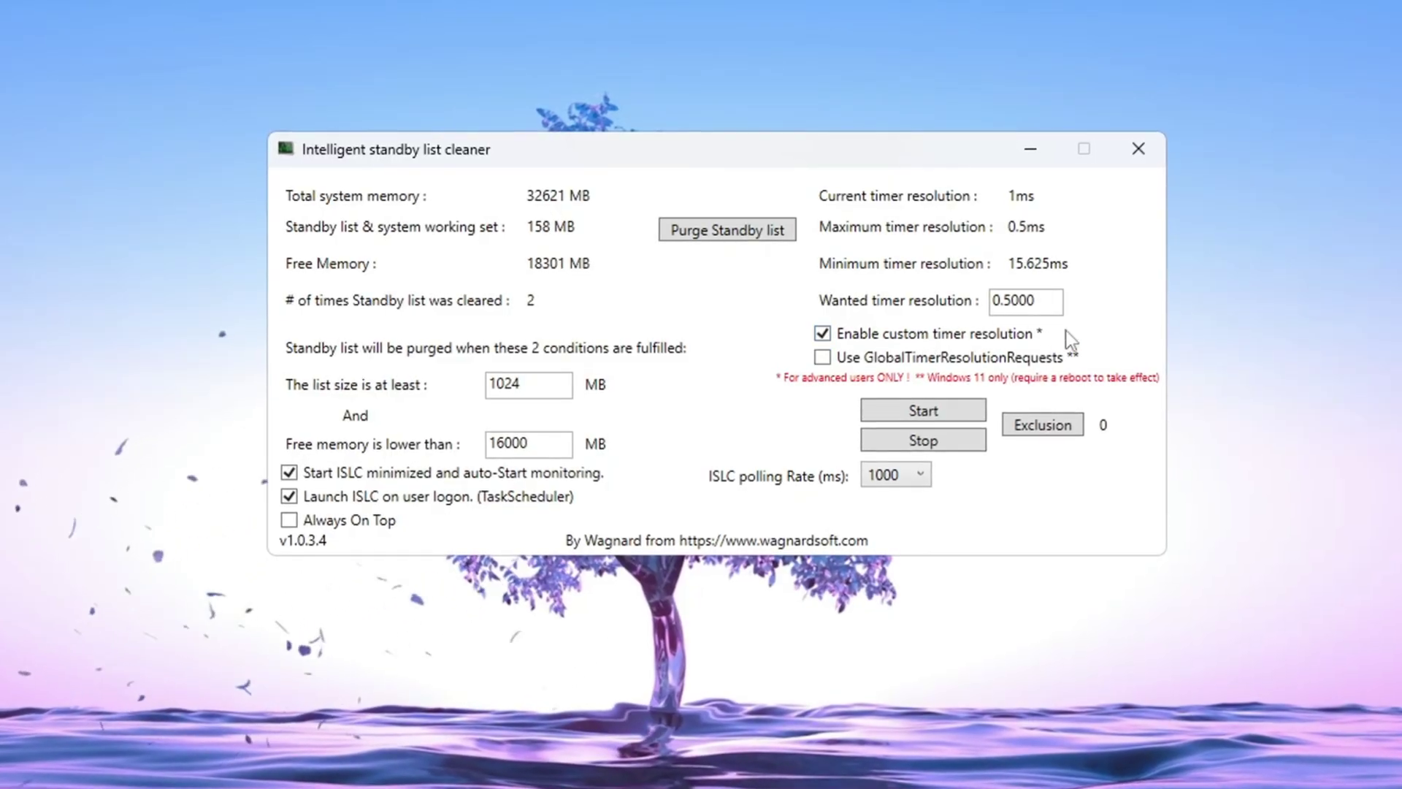
left_click_drag(1056, 302, 940, 309)
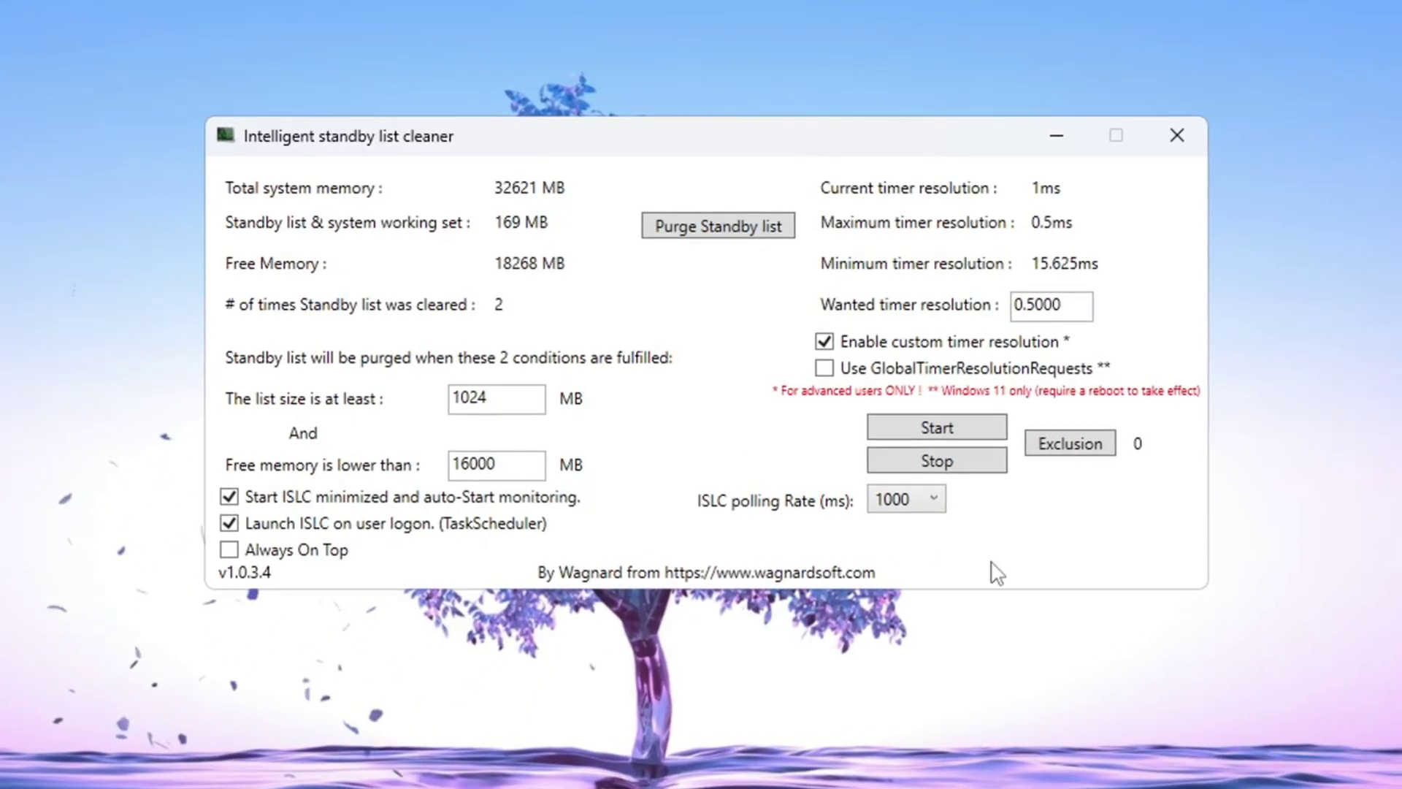
left_click(948, 439)
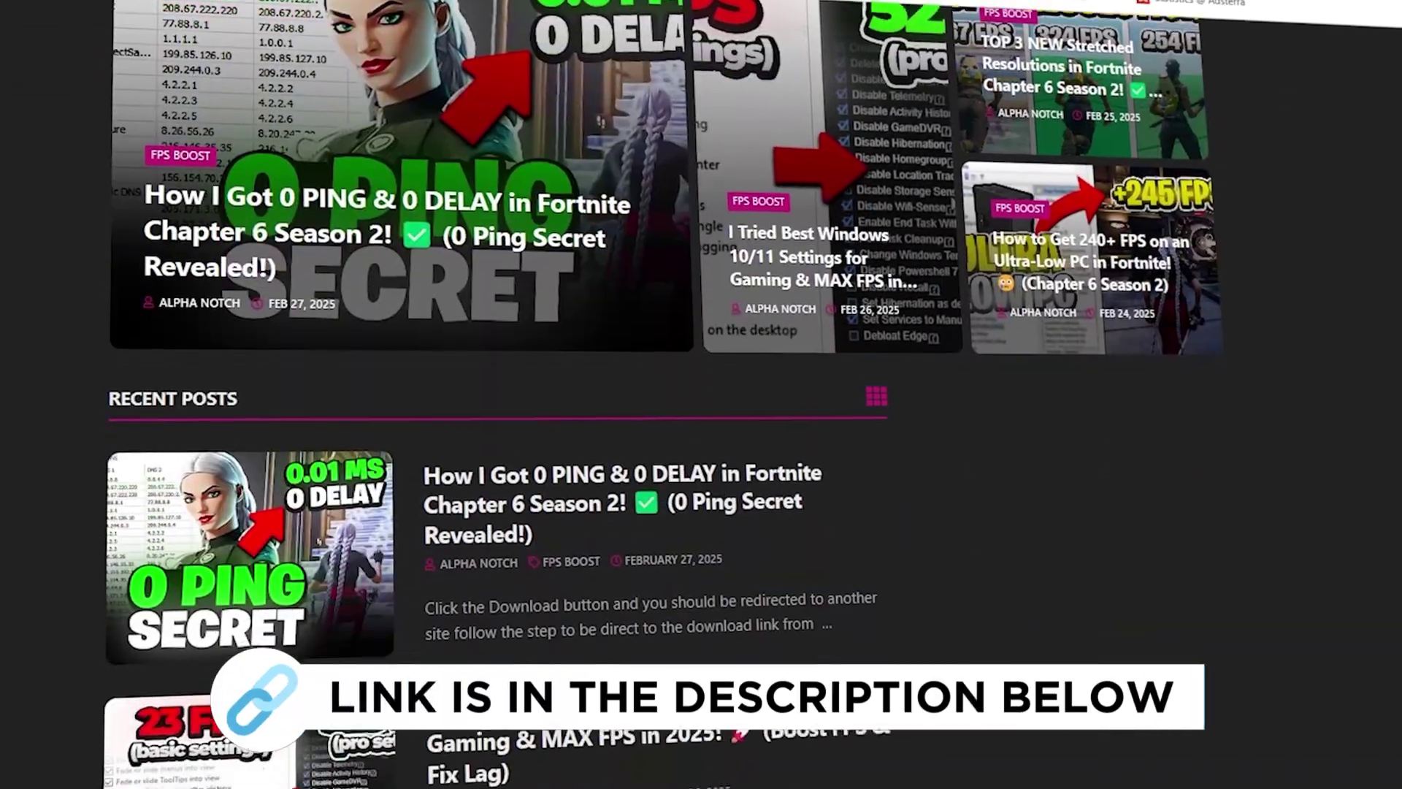
Step: Open the 5-Filter Keys Setter folder and select FilterKeysSetter.exe
scroll(497, 394, "down", 8)
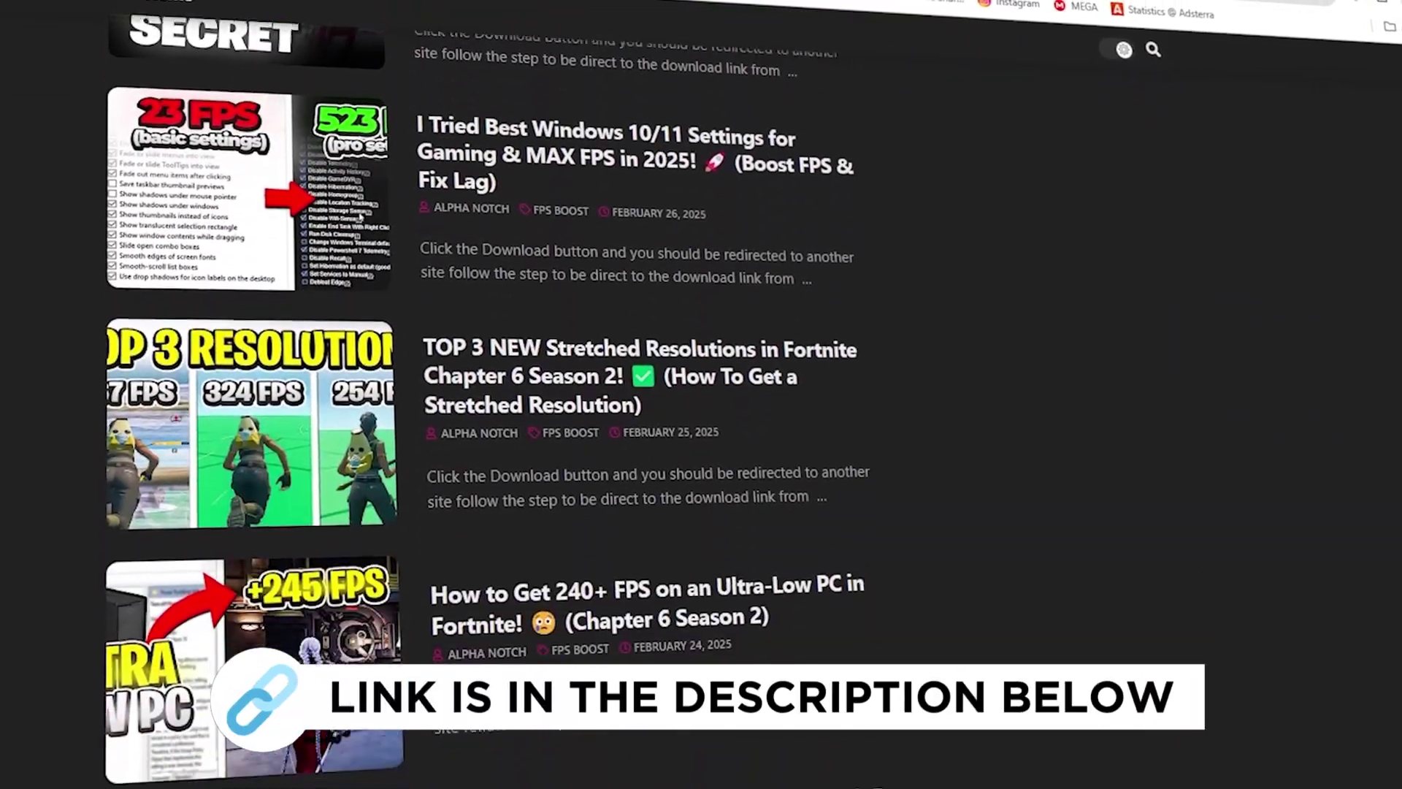
scroll(511, 394, "down", 5)
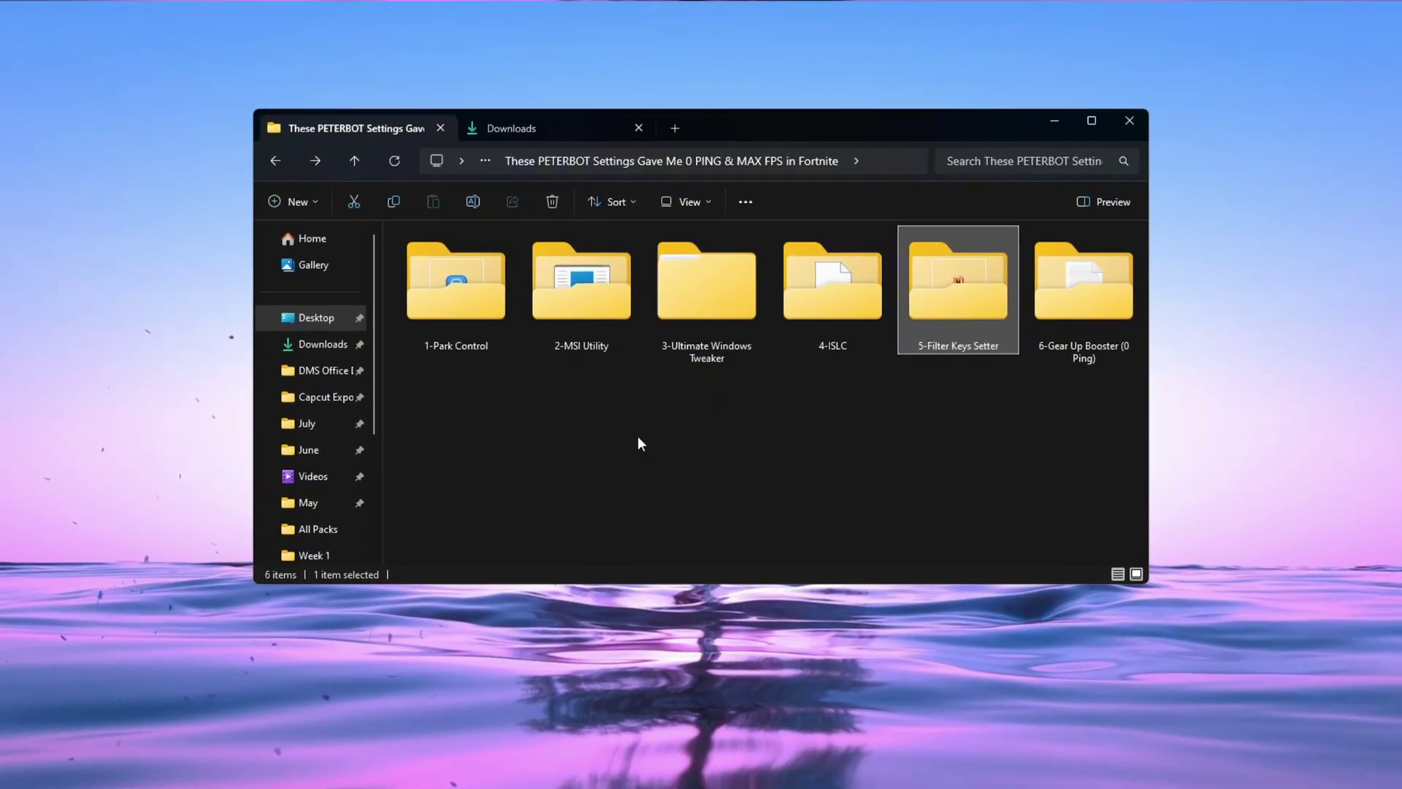
double_click(978, 296)
left_click(471, 258)
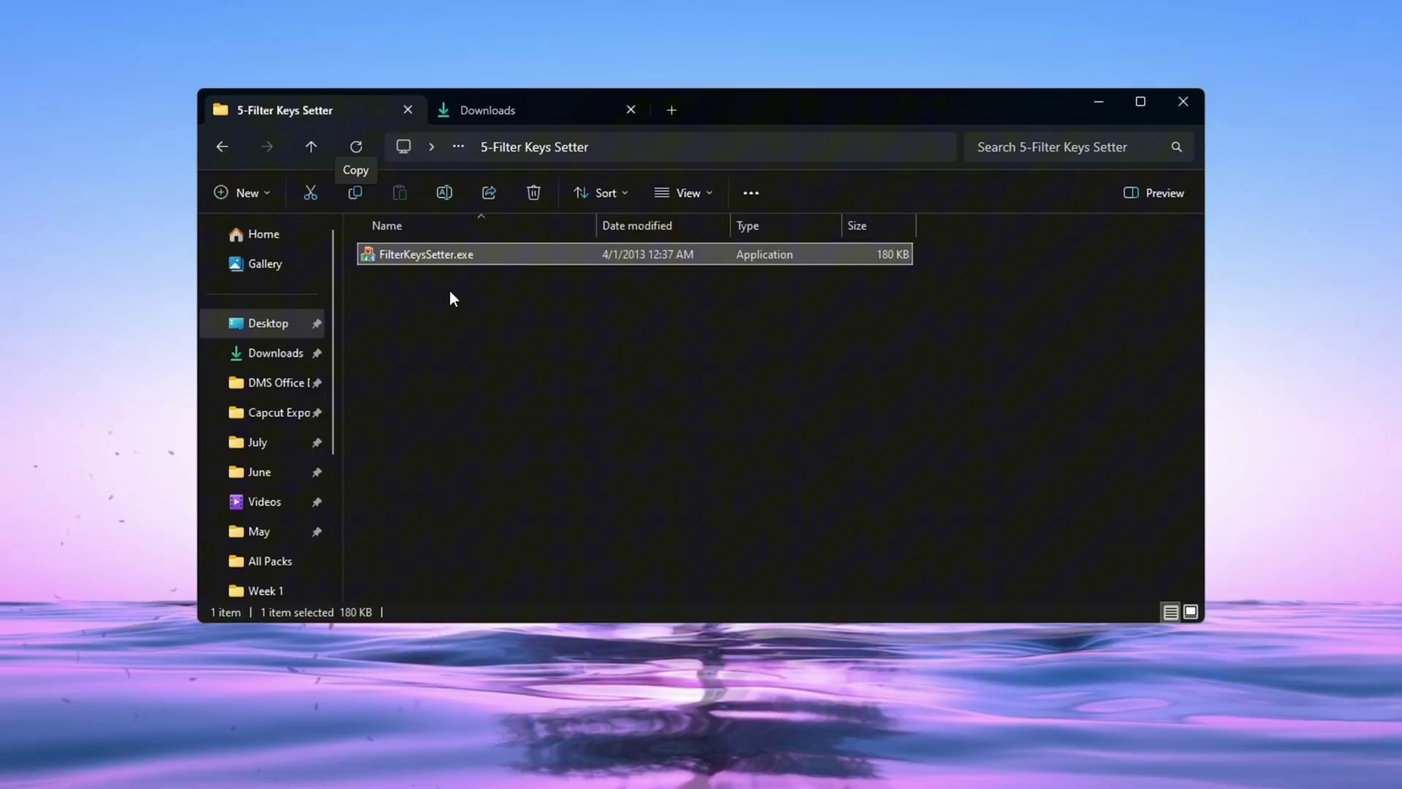
Step: Launch FilterKeys Setter with Ignore under 0, Repeat delay 130 ms, Repeat rate 10 ms, saved to registry
double_click(550, 255)
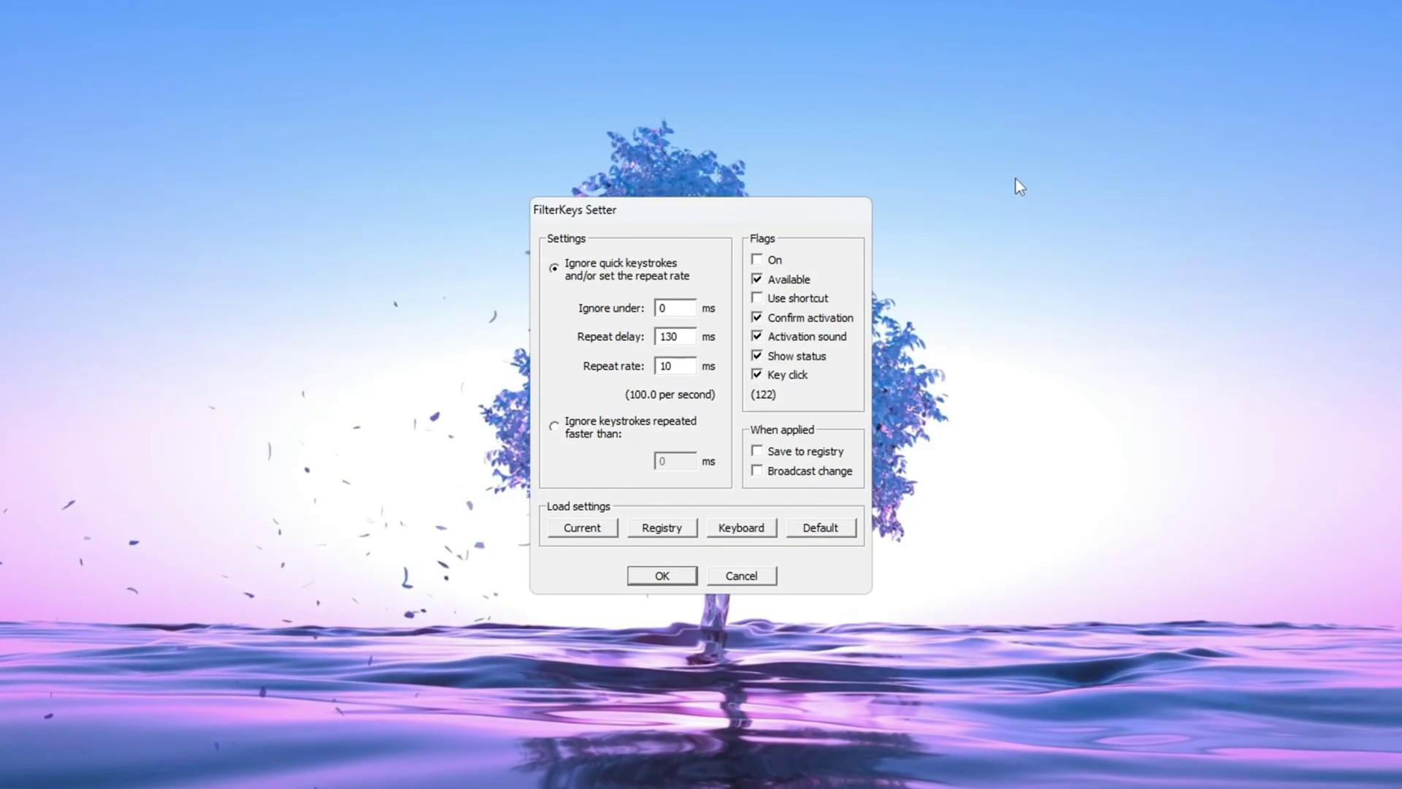
left_click_drag(661, 176, 661, 176)
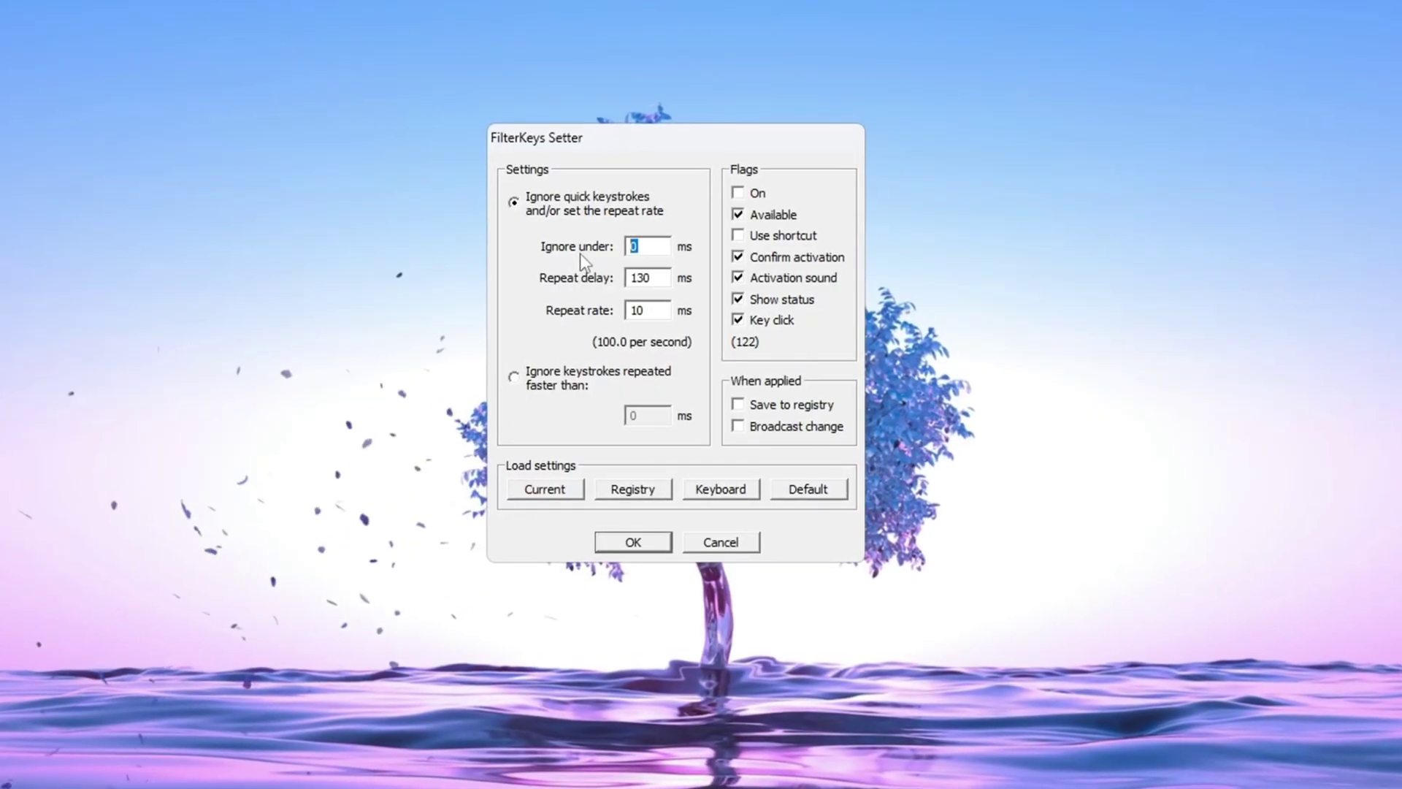
left_click(580, 252)
double_click(648, 279)
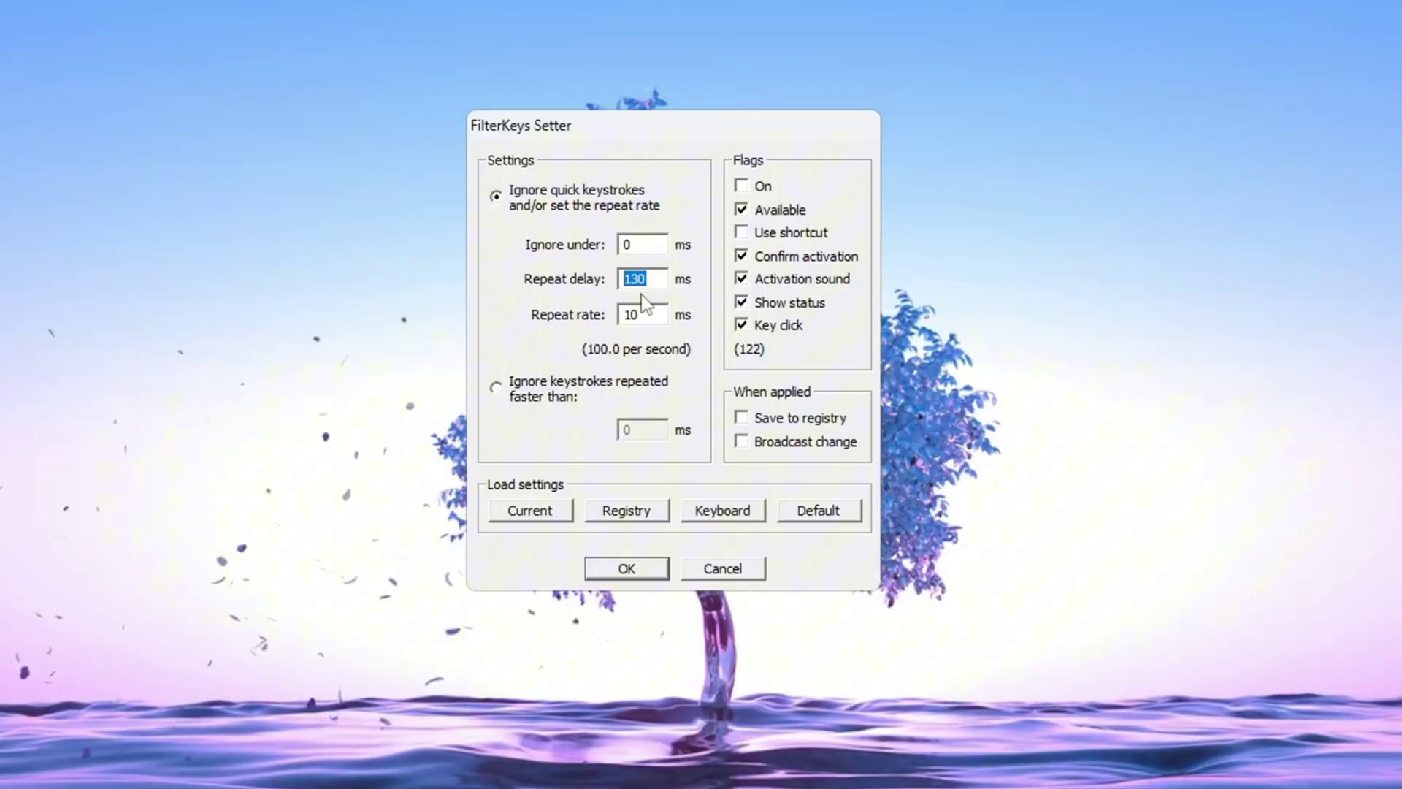
double_click(632, 315)
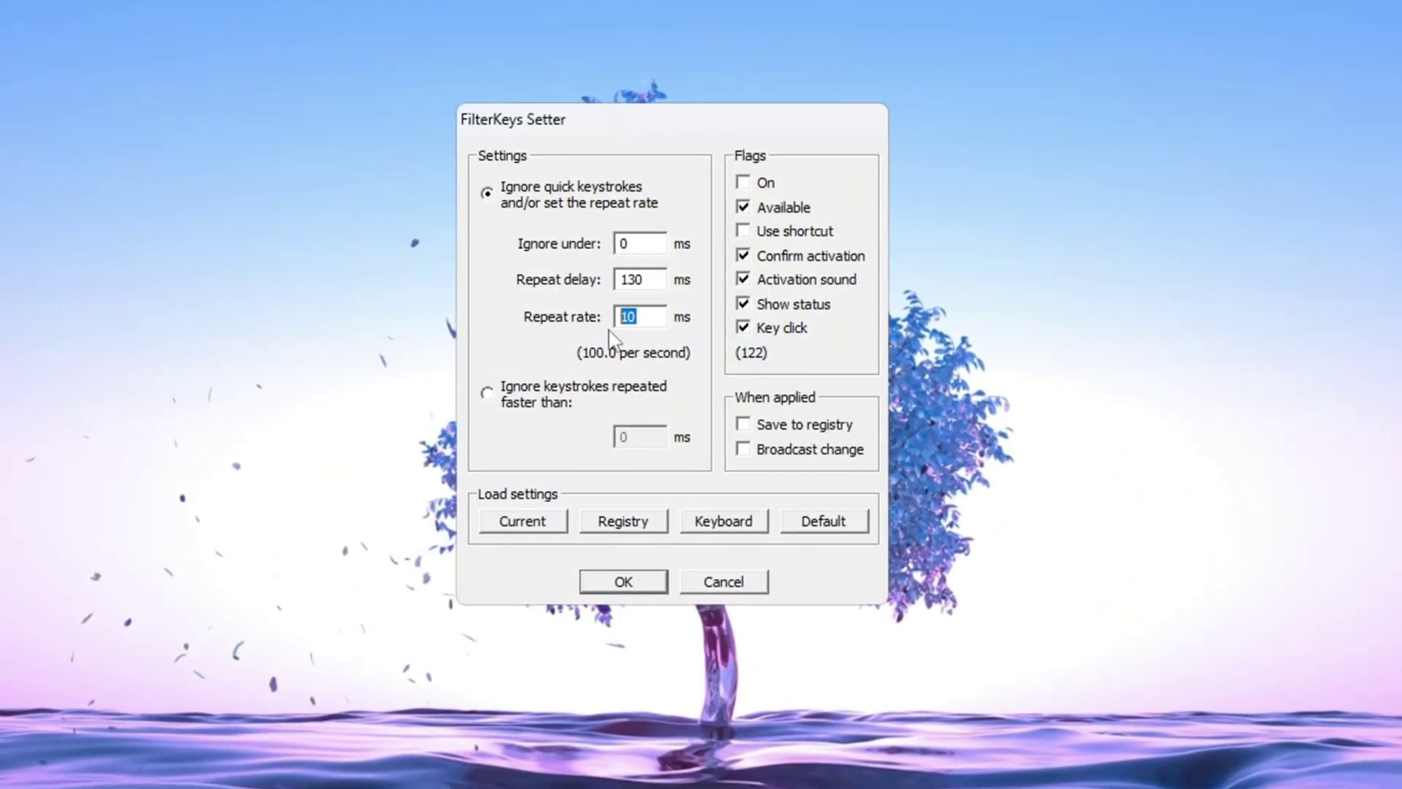
key("End")
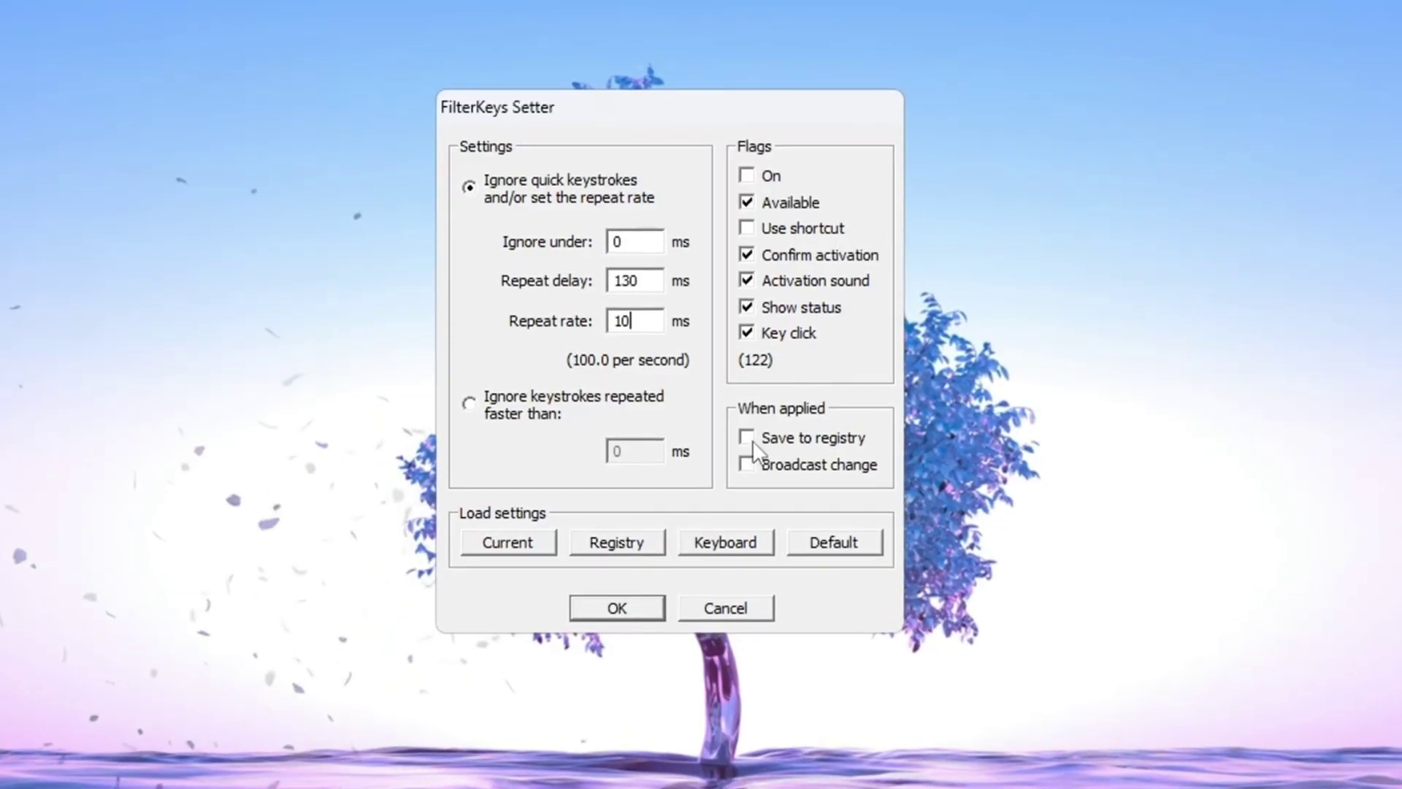
left_click(745, 433)
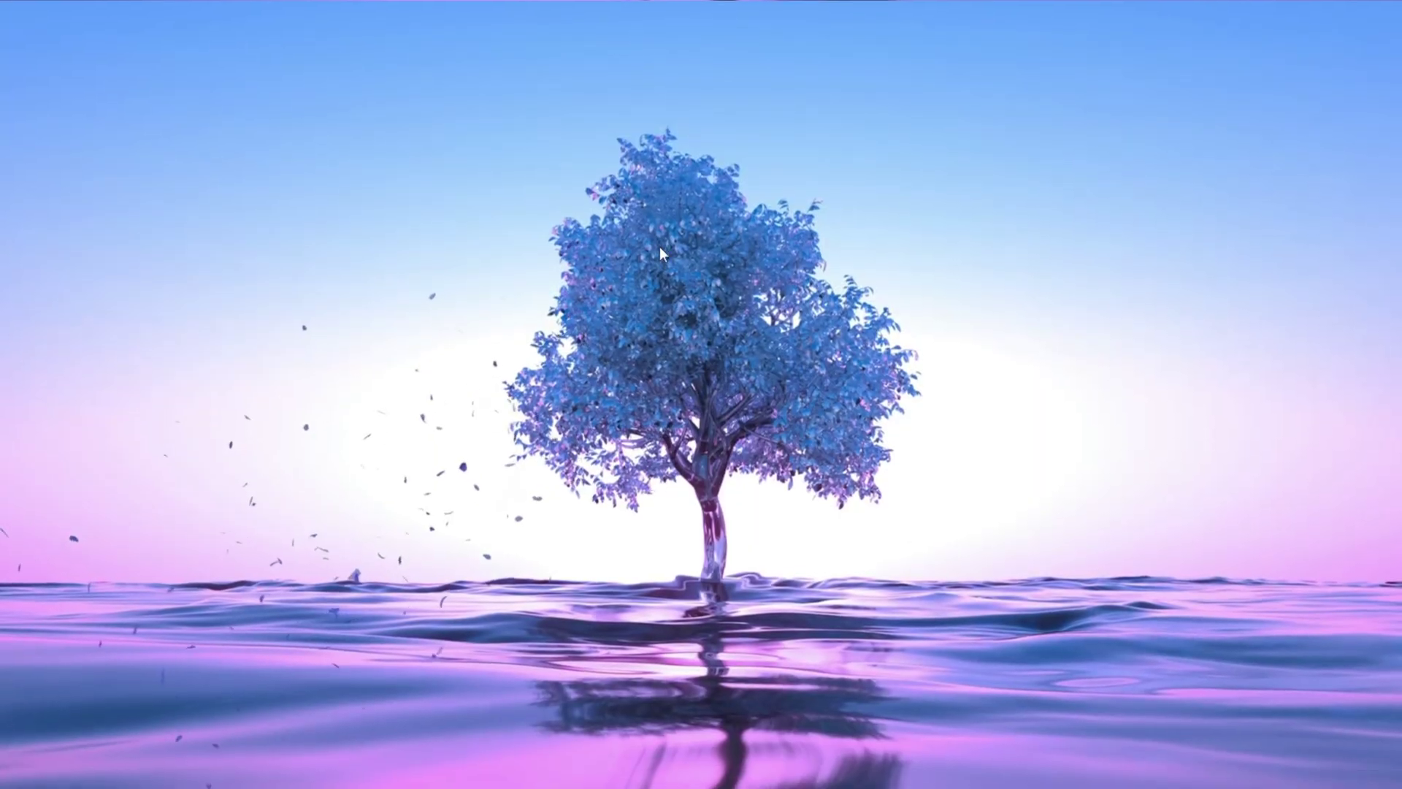
Step: Open Storage settings through a 'stor' Start search and go to the Storage Sense page
key("super")
type("stor")
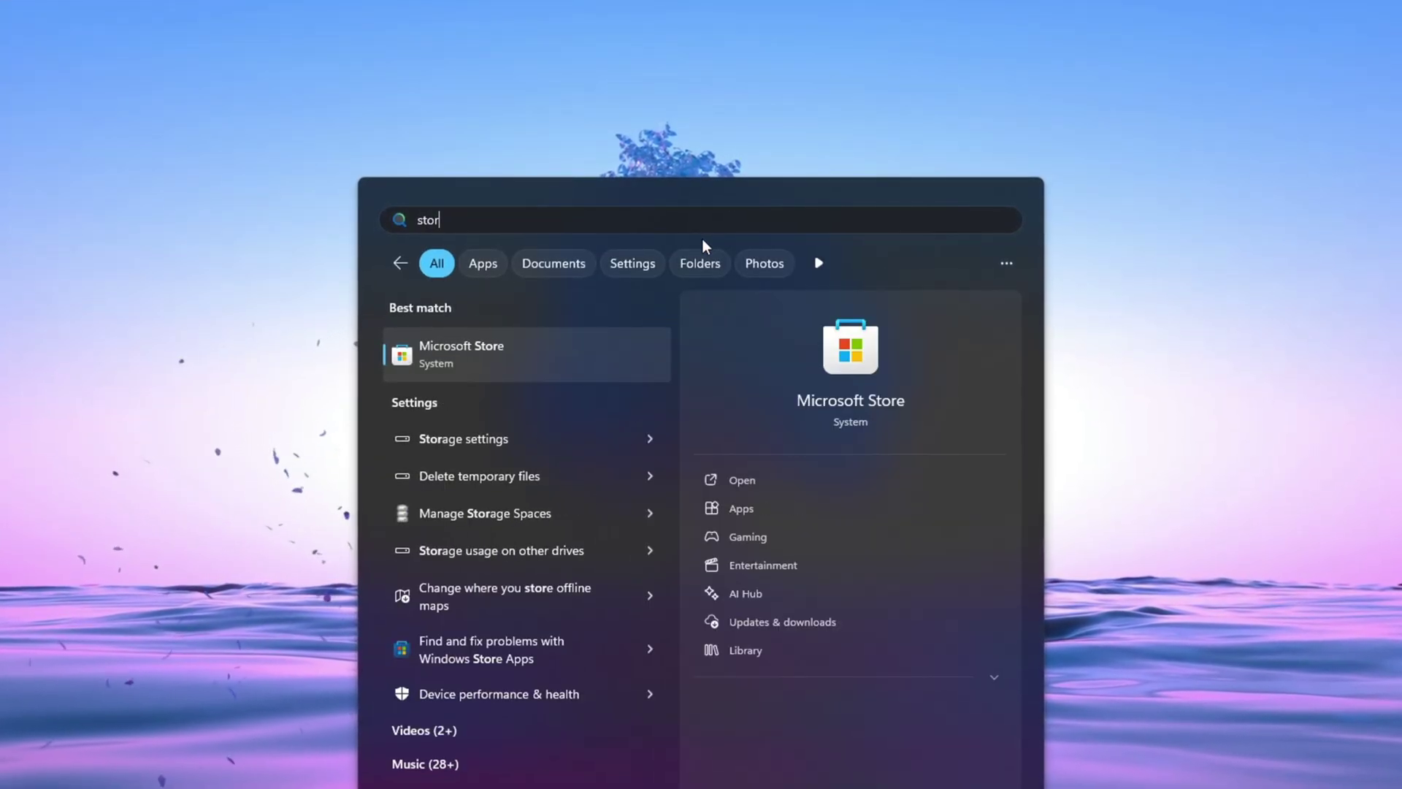
key("Down")
key("Return")
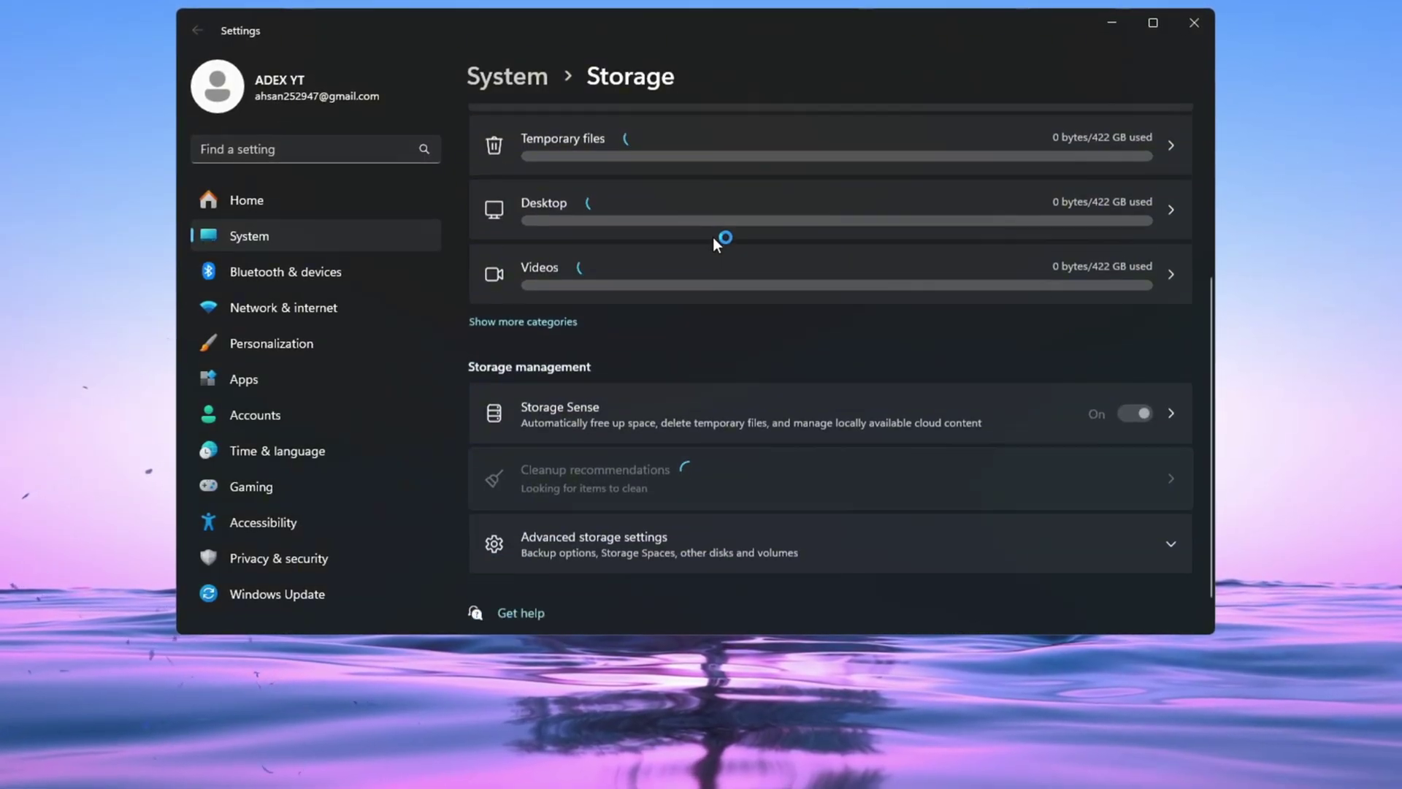
left_click(581, 389)
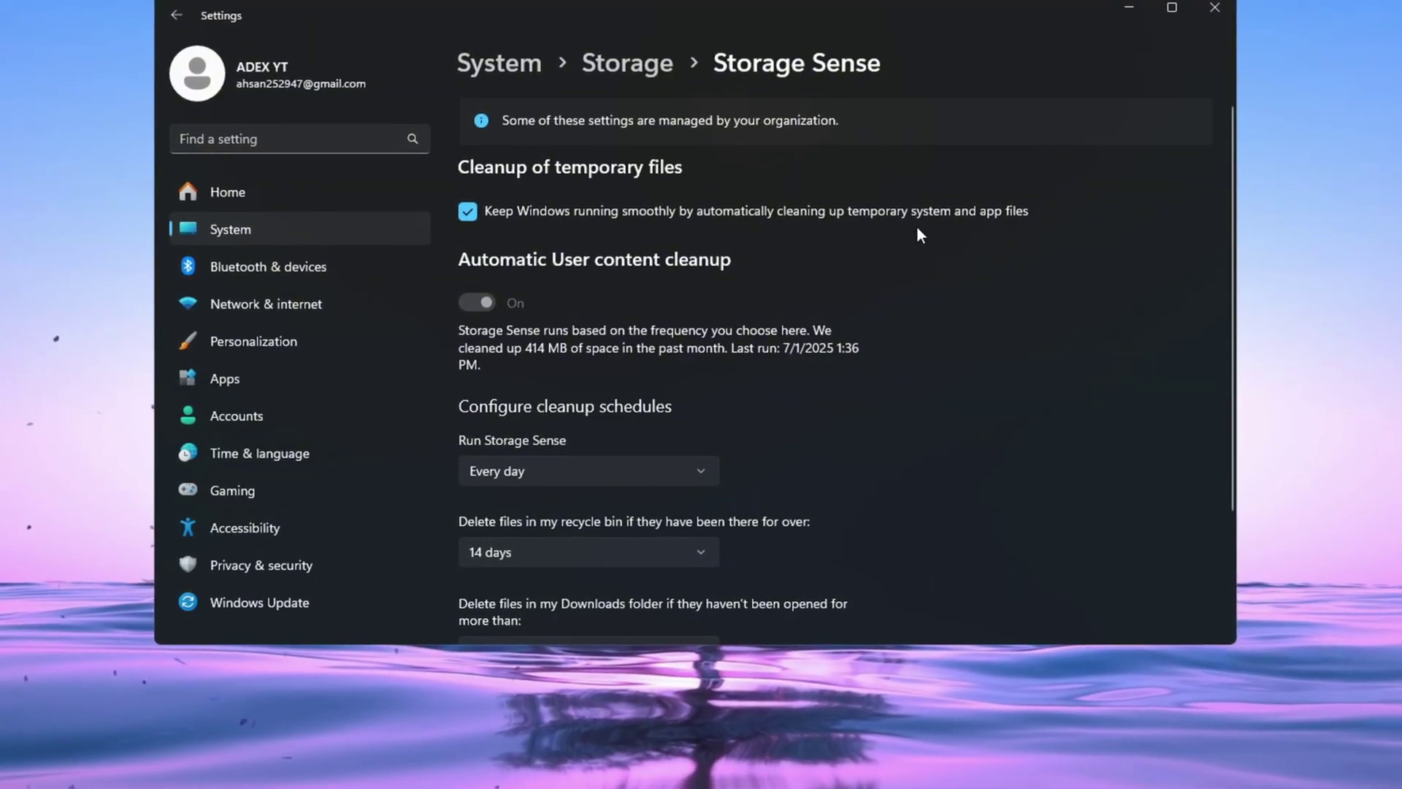
Step: Keep Storage Sense running every day with 14-day recycle bin cleanup, and run it now
scroll(658, 283, "down", 3)
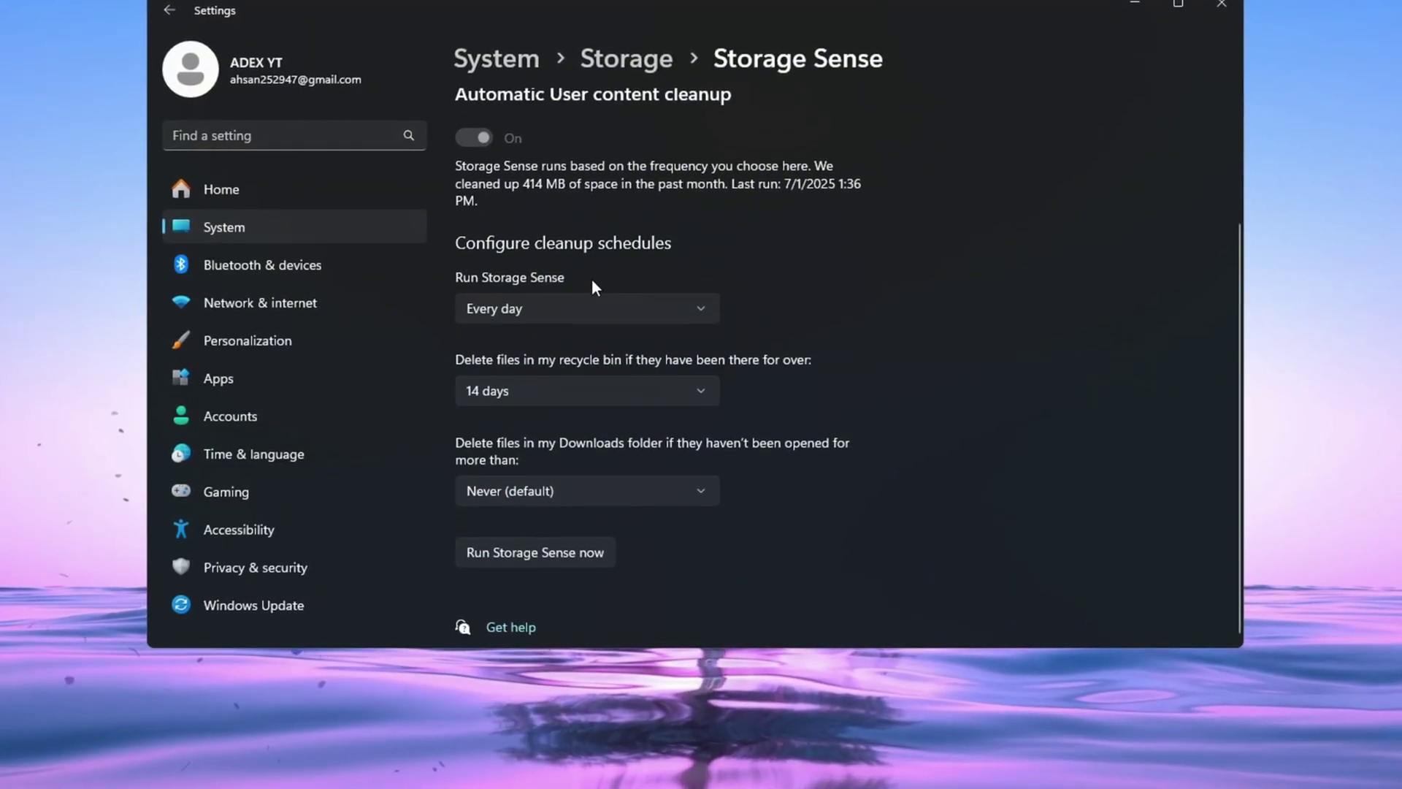
left_click(587, 310)
left_click(549, 313)
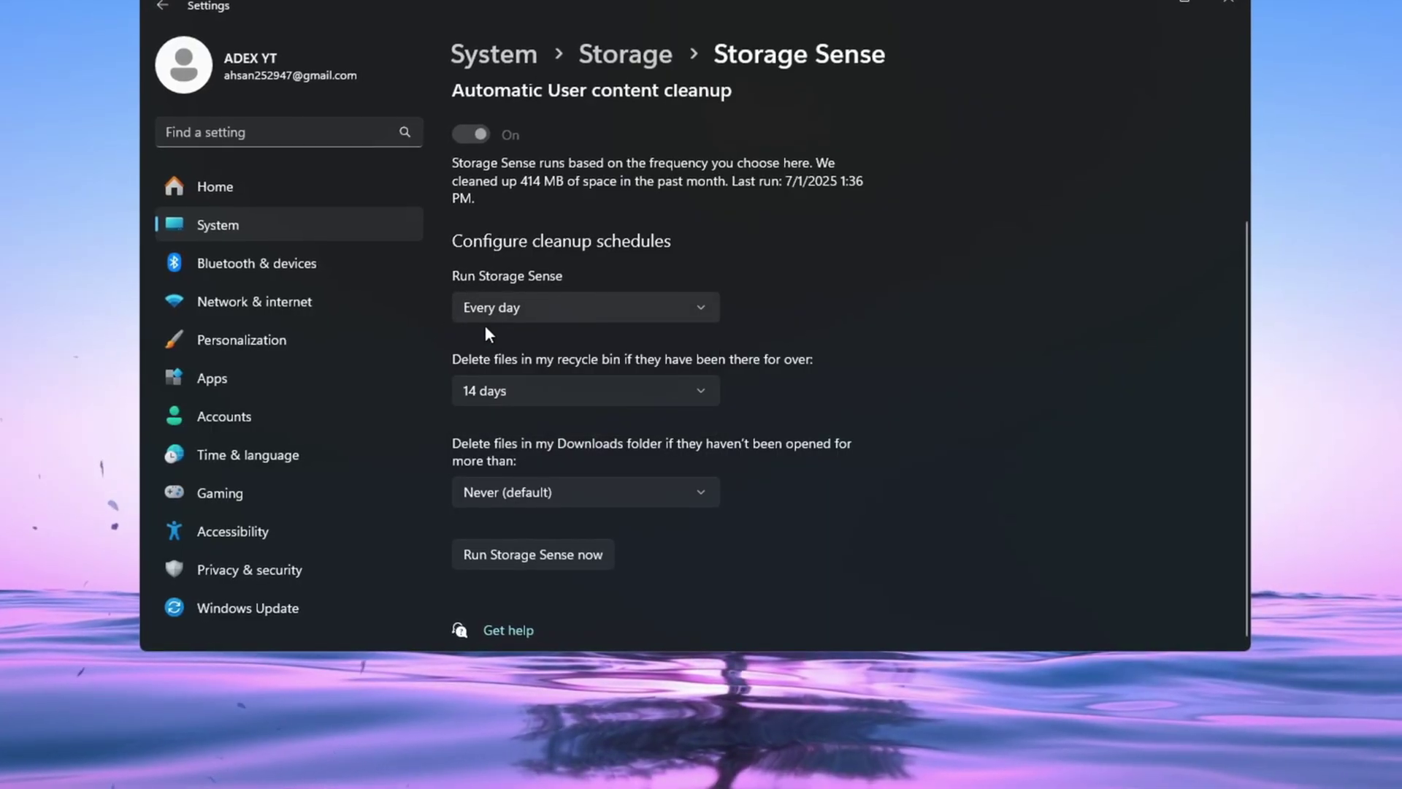
left_click(507, 392)
left_click(468, 388)
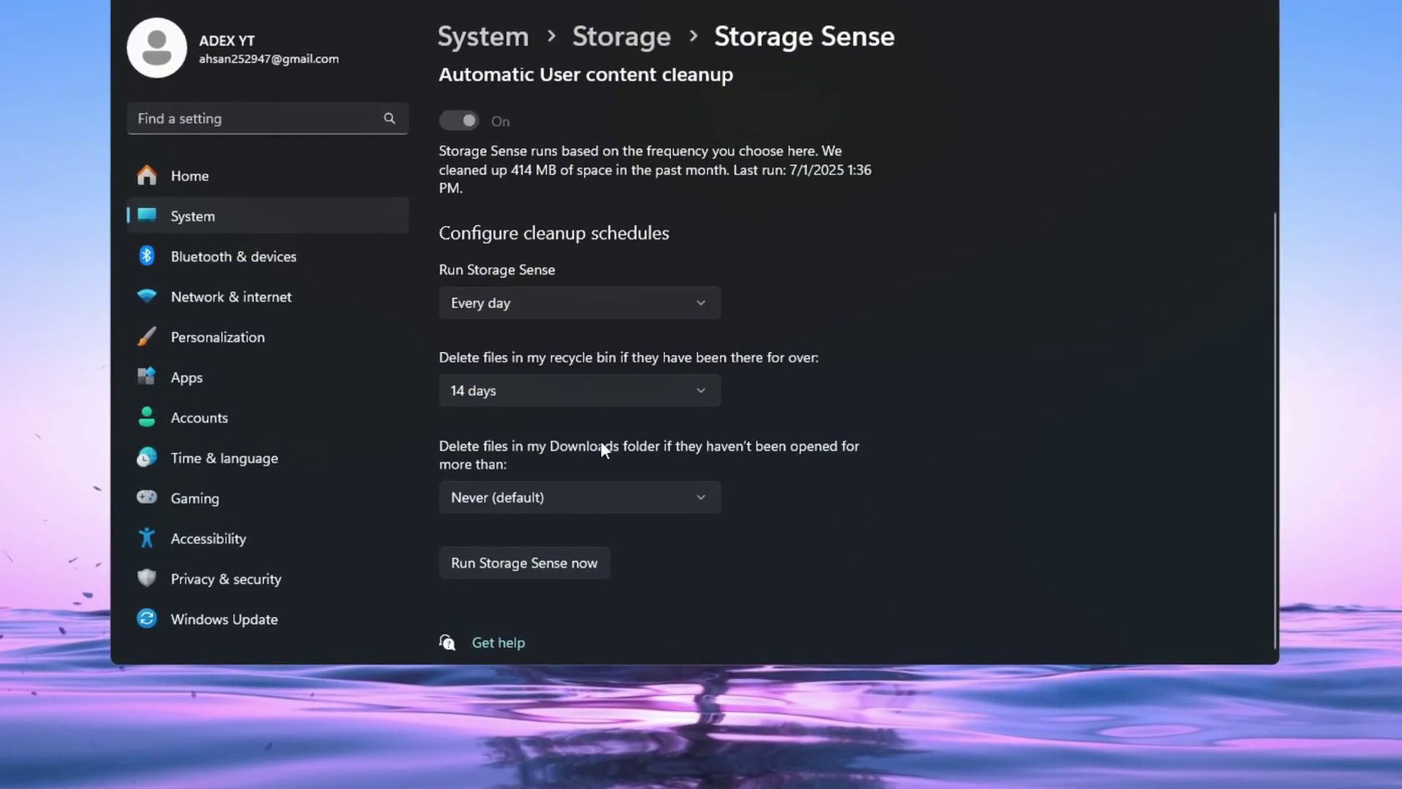
left_click(530, 566)
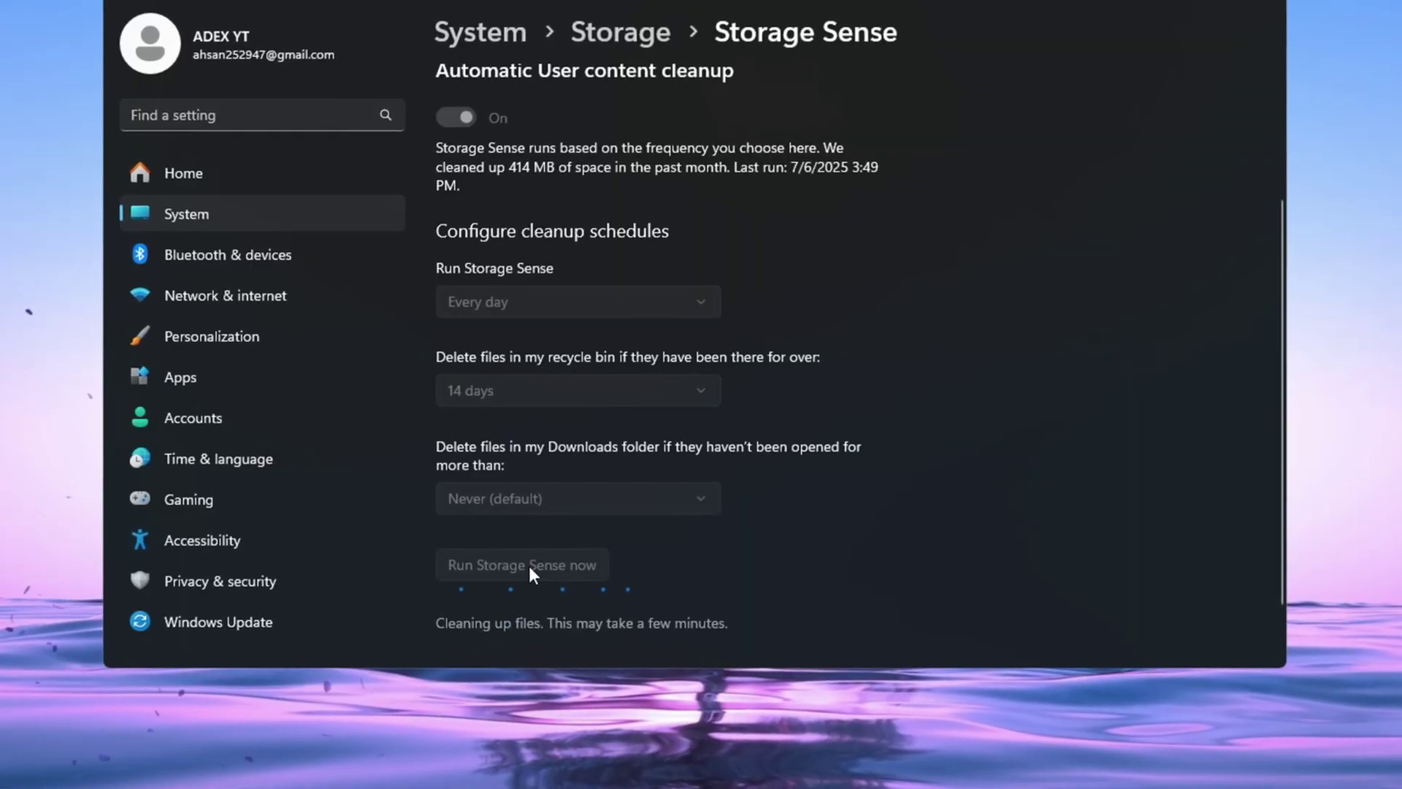